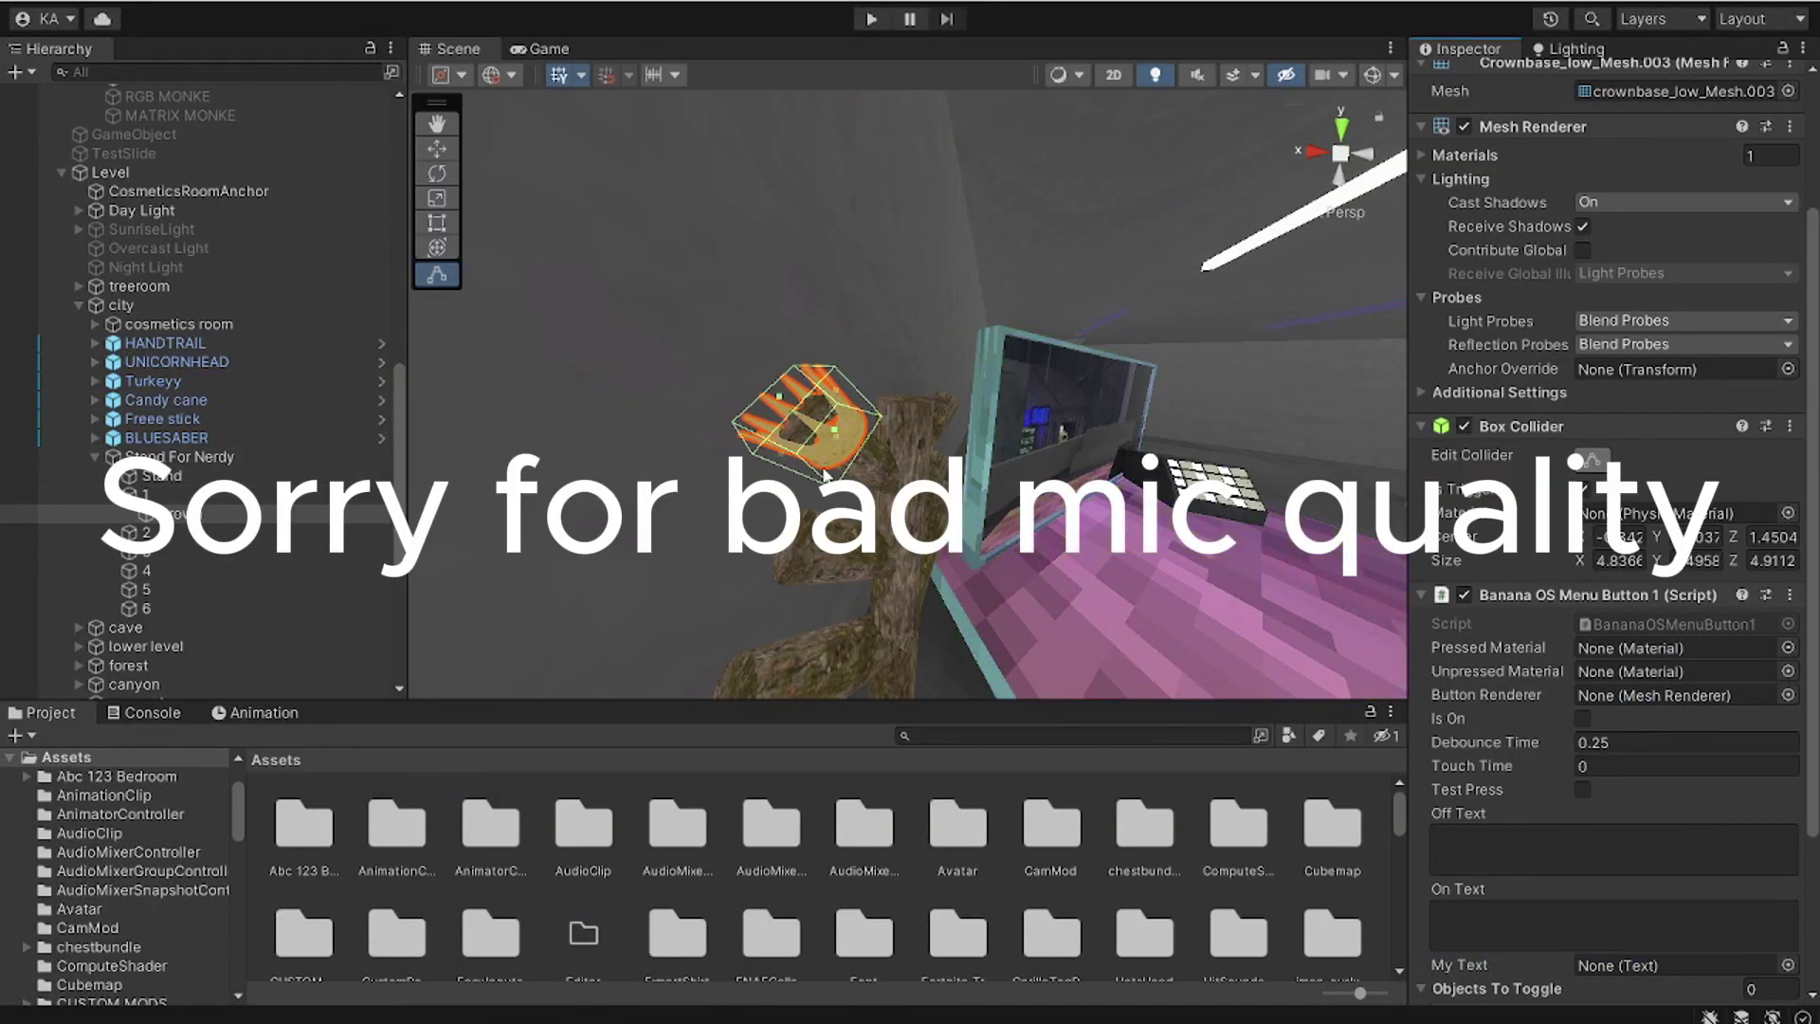
Step: Switch to Discord to show the MaterialsStand.unitypackage and golden-crown.zip attachments in the custom-cosmetic-stand channel, and return to Unity
right_drag(769, 446, 985, 578)
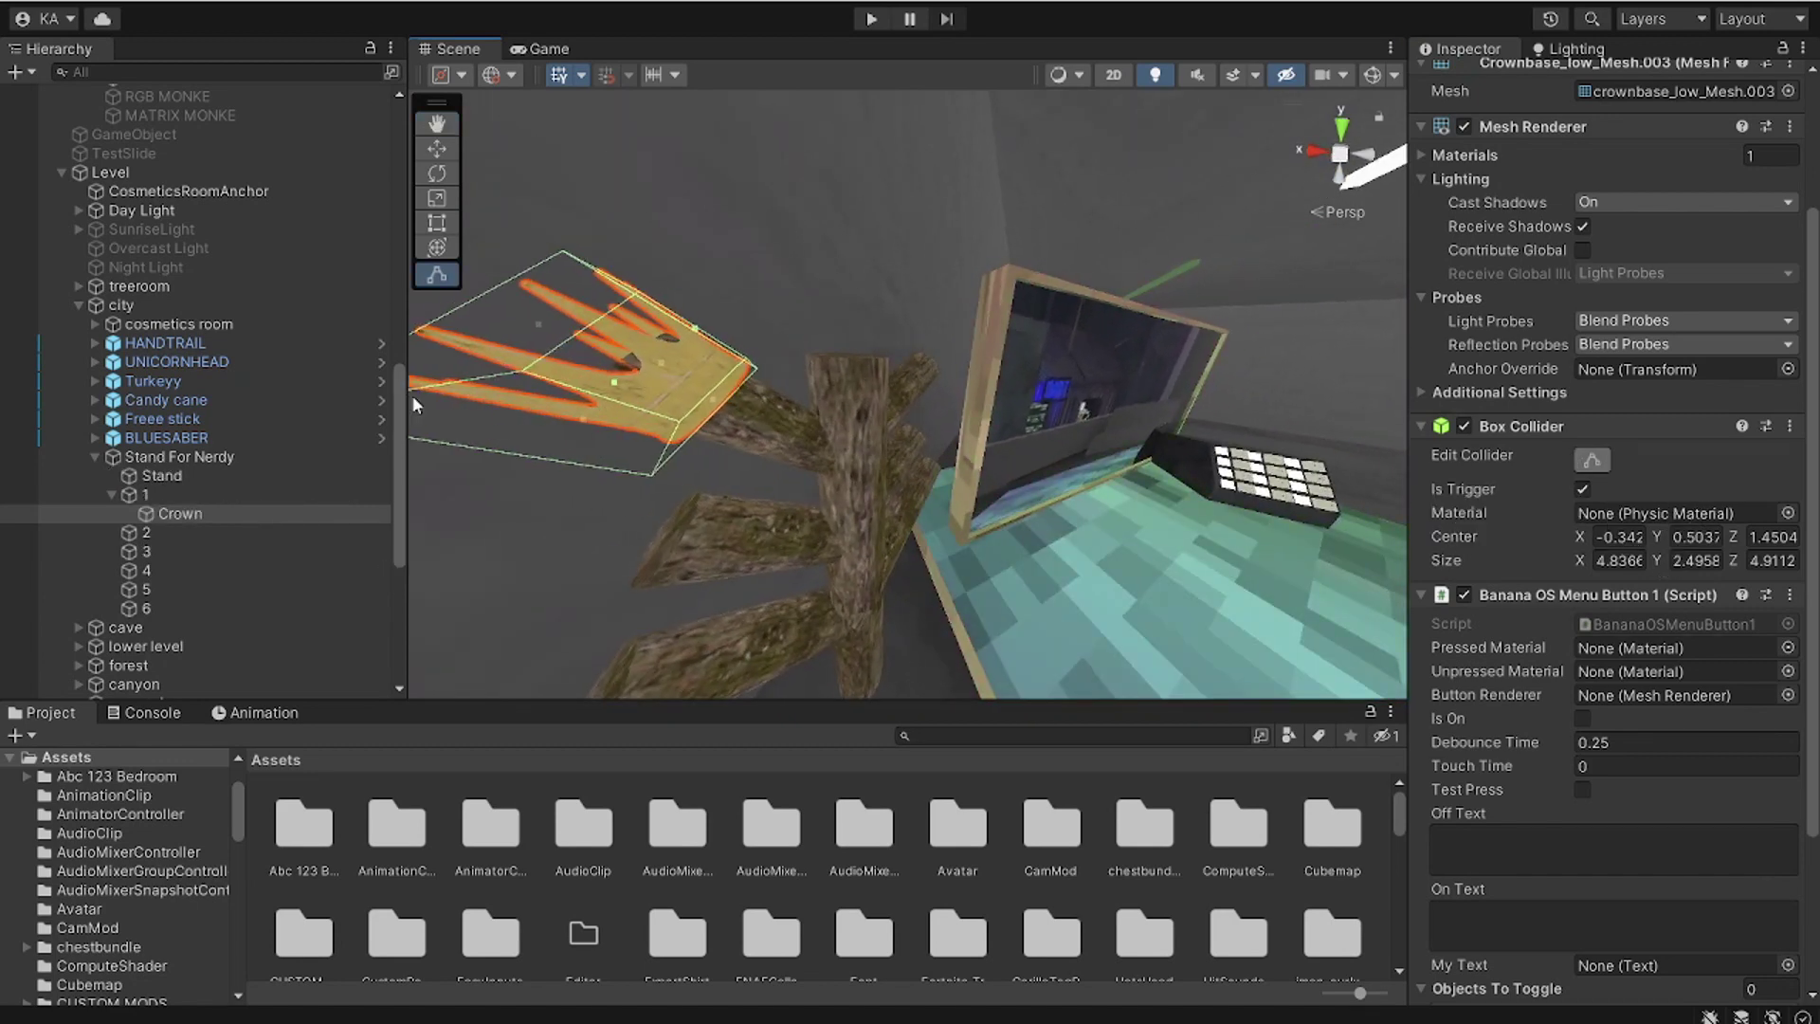
click(237, 457)
key(alt+Tab)
click(1118, 408)
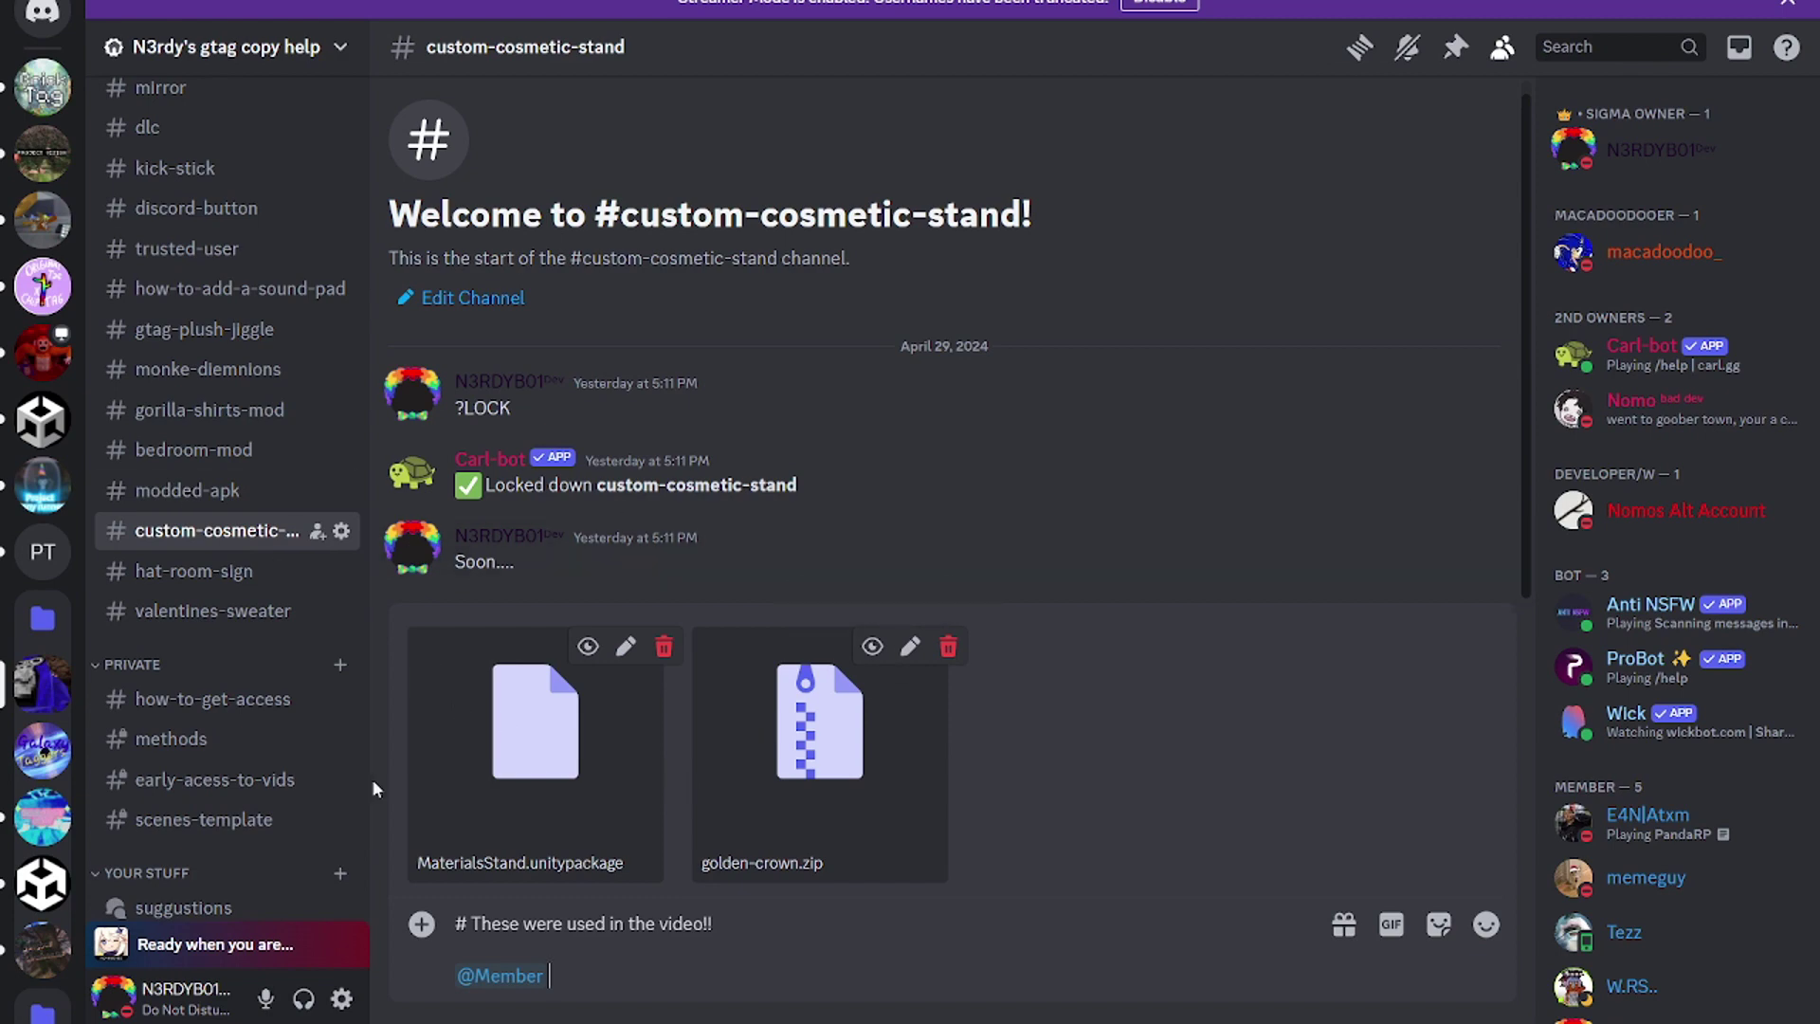
key(alt+Tab)
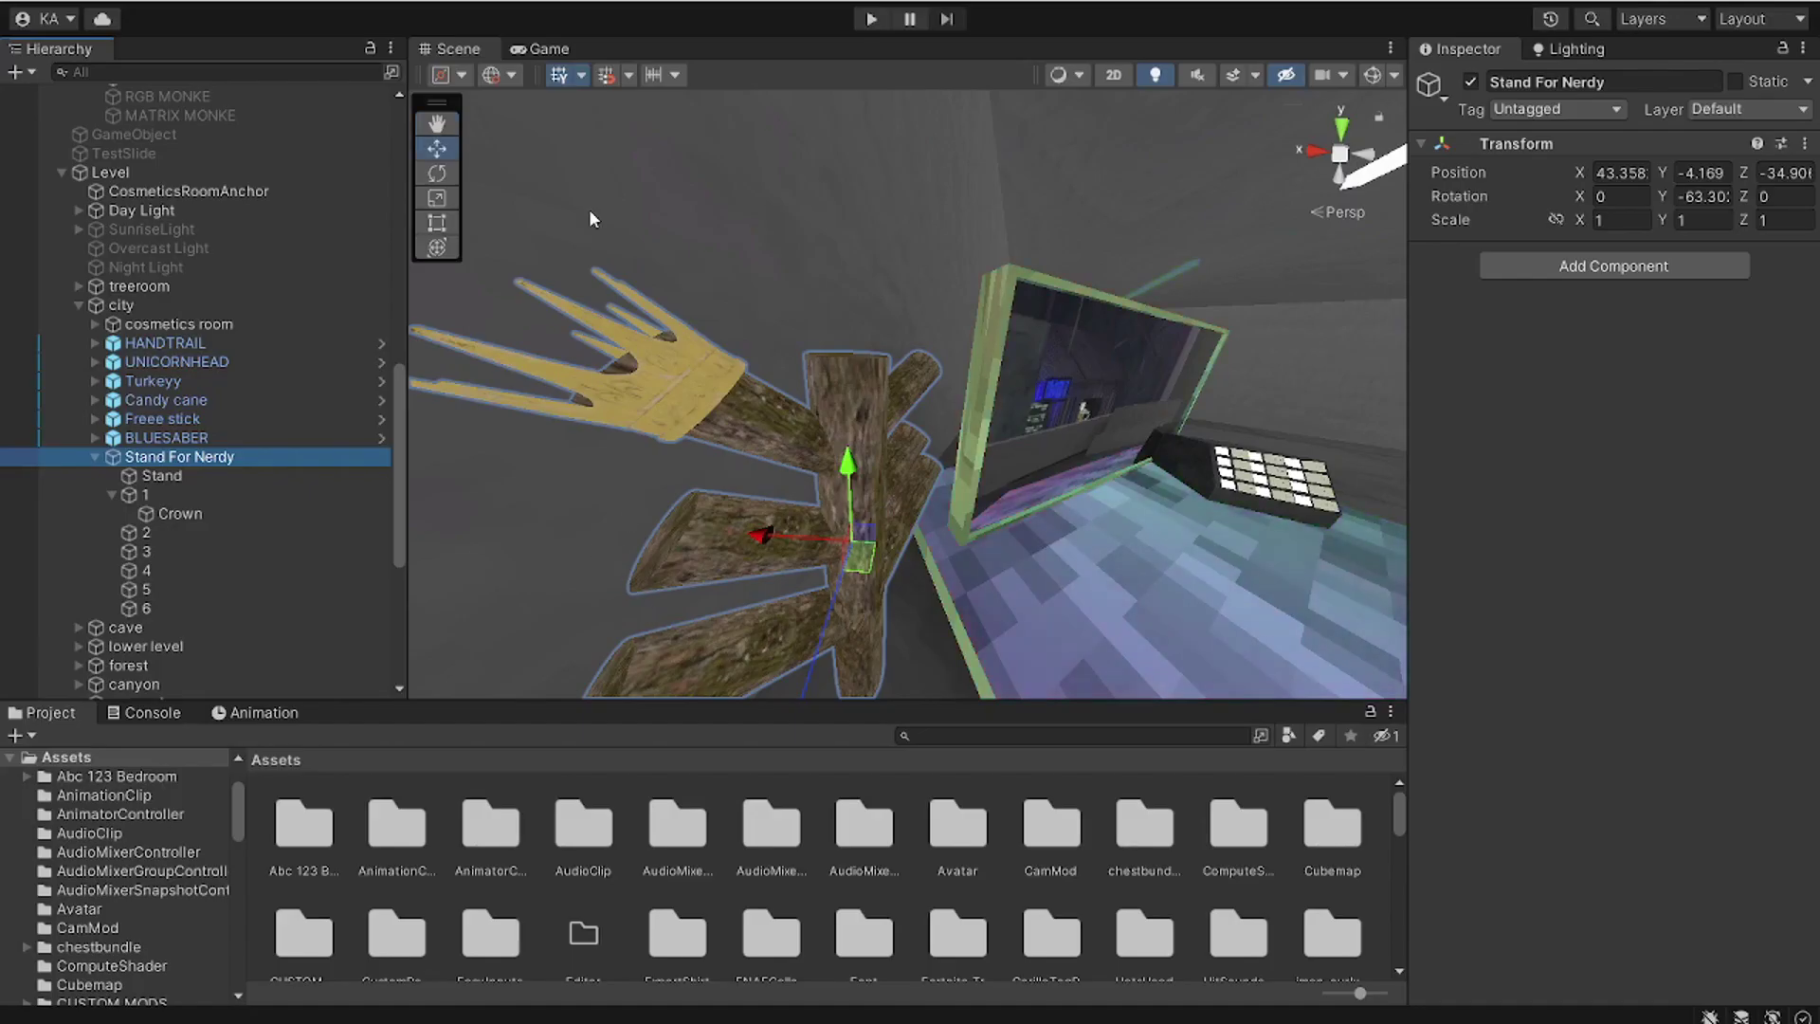
key(alt+Tab)
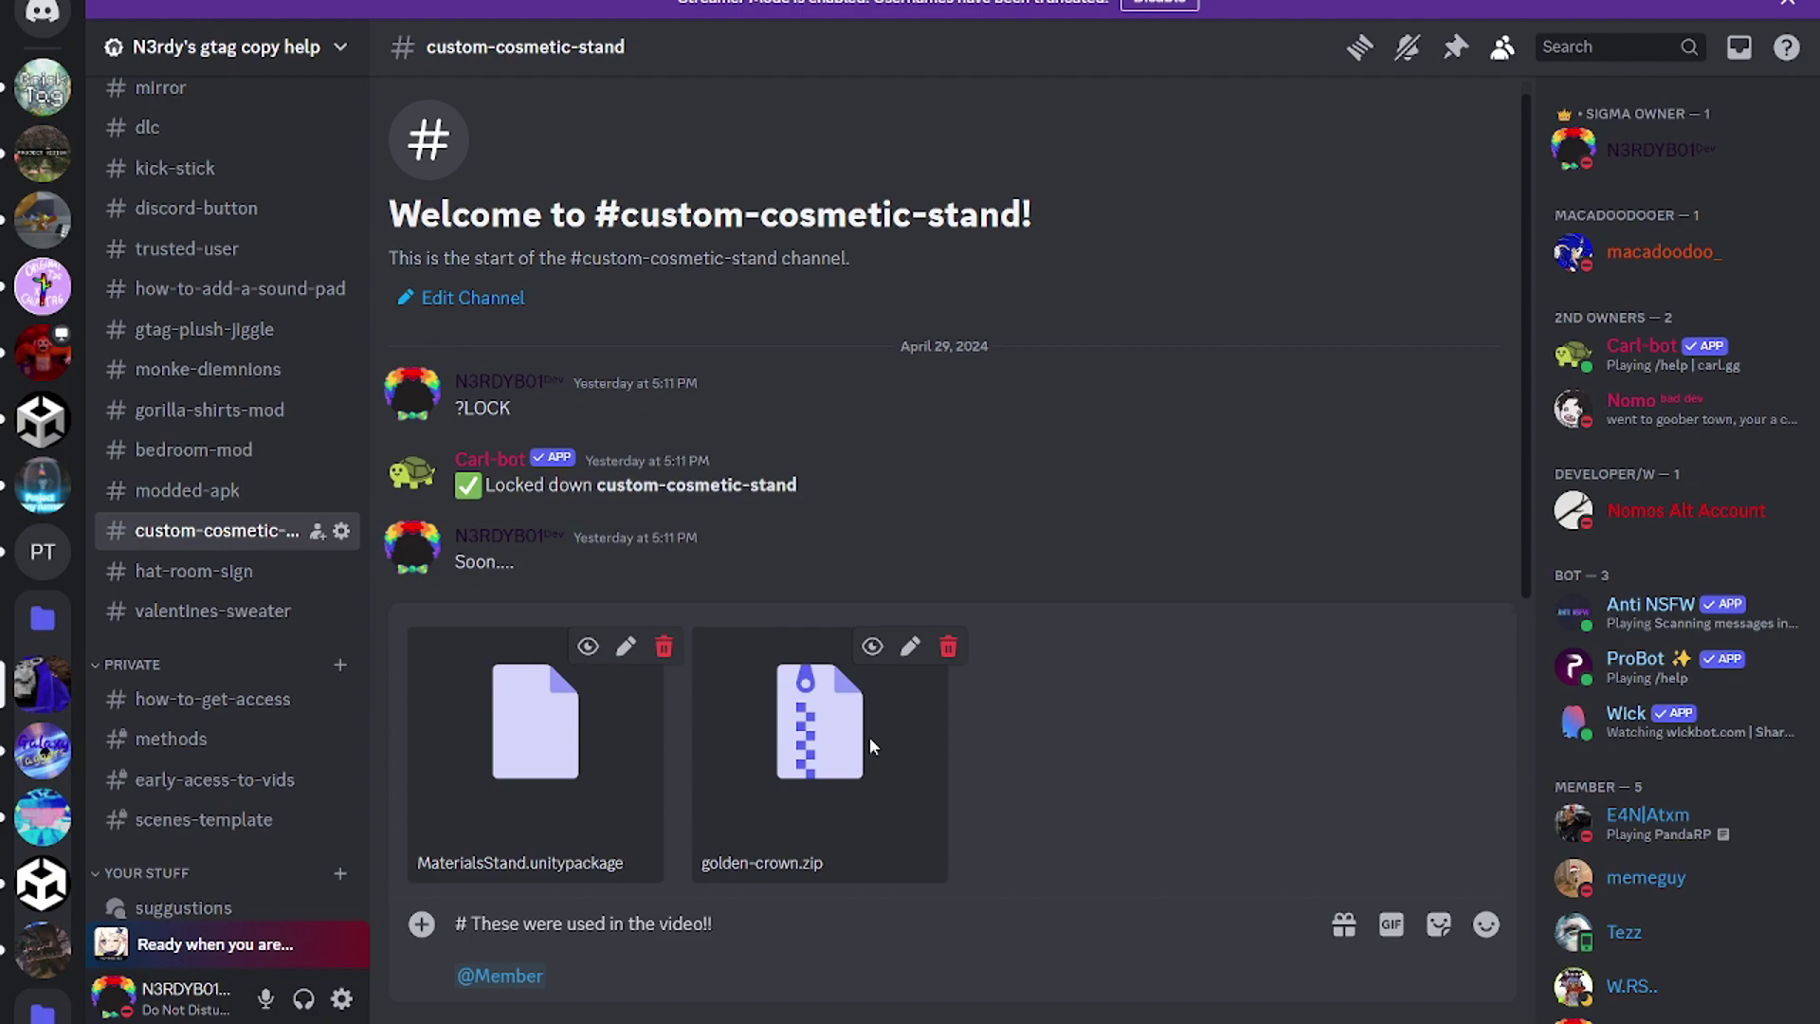
key(alt+Tab)
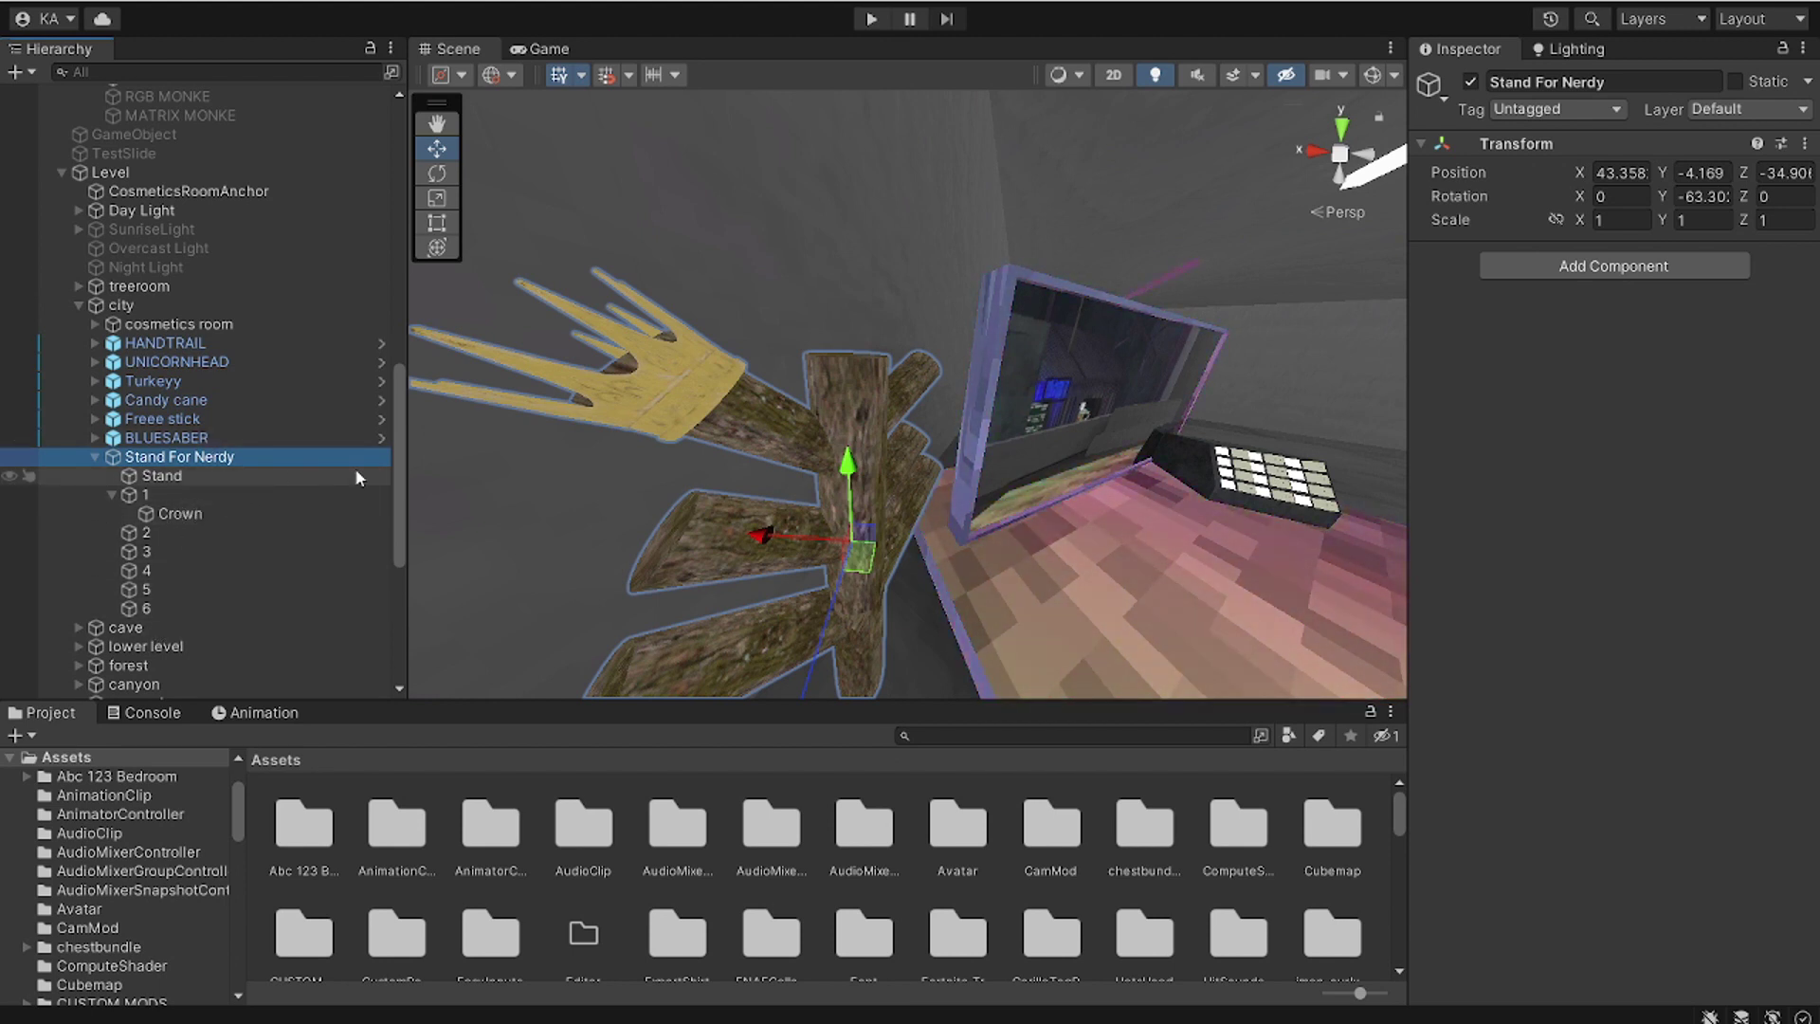
Step: Select the Crown under stand object 1 and turn on editing of its Box Collider
right_click(190, 501)
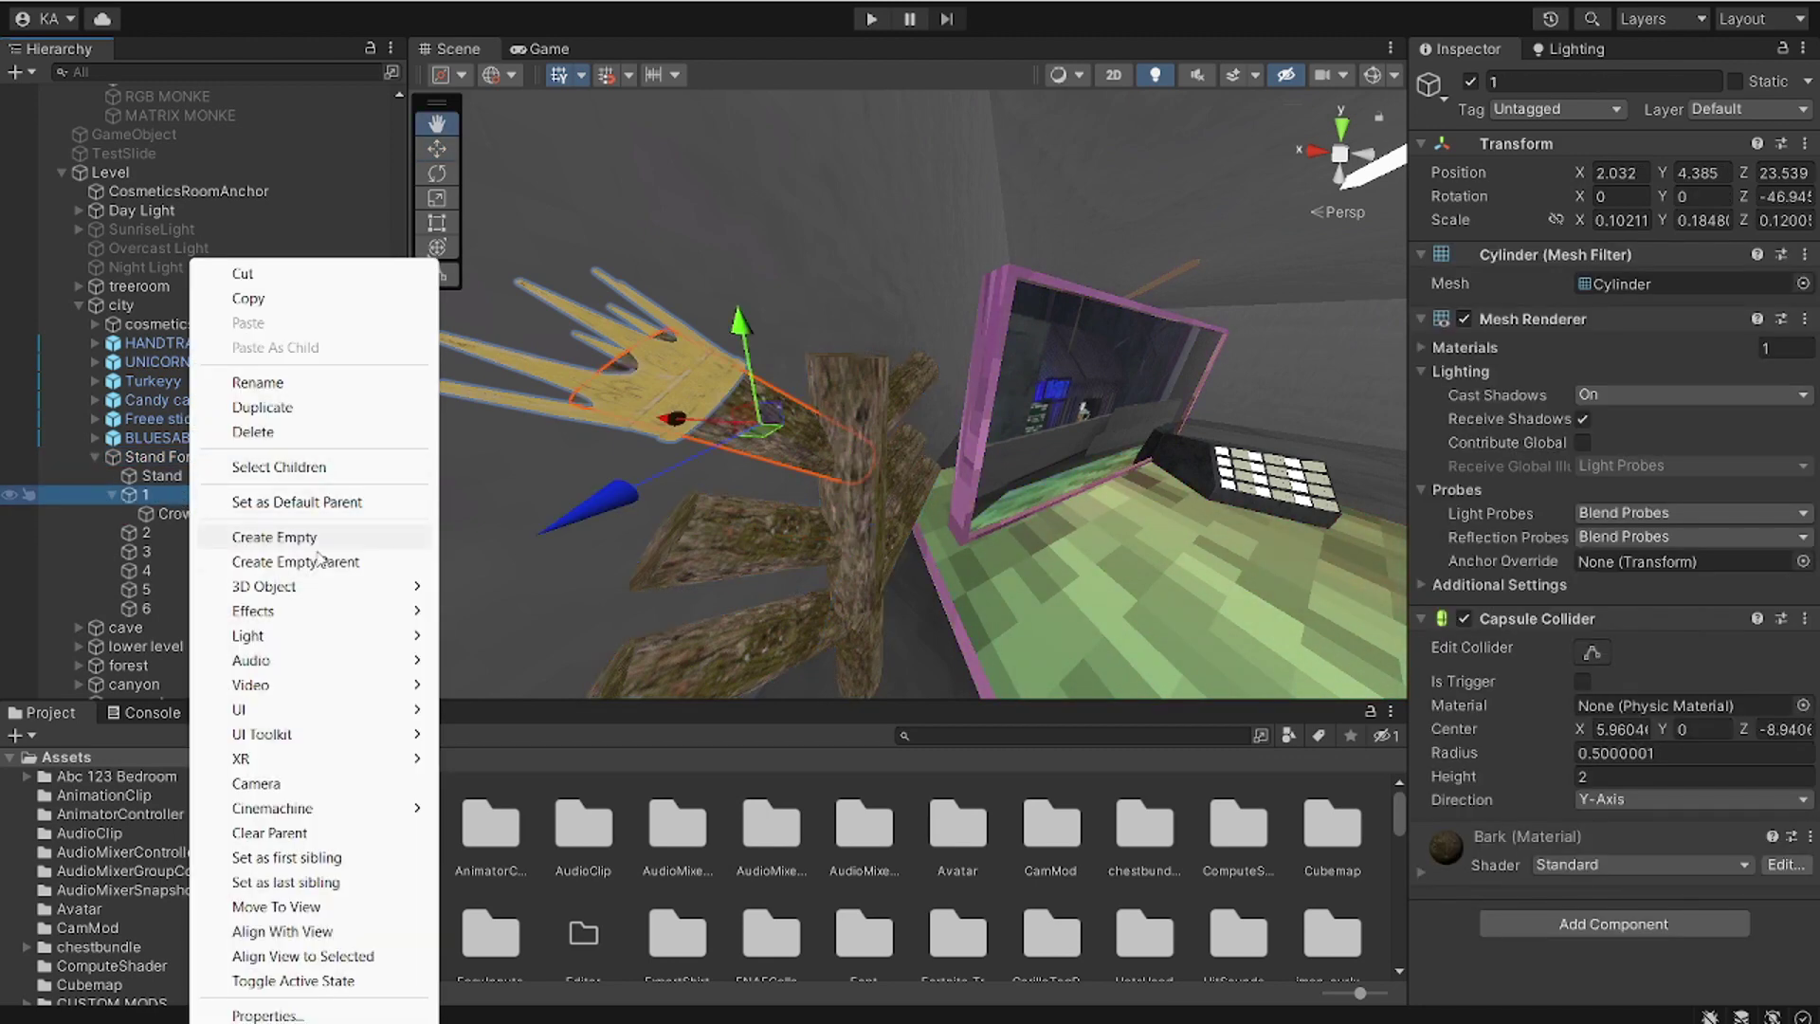
click(178, 514)
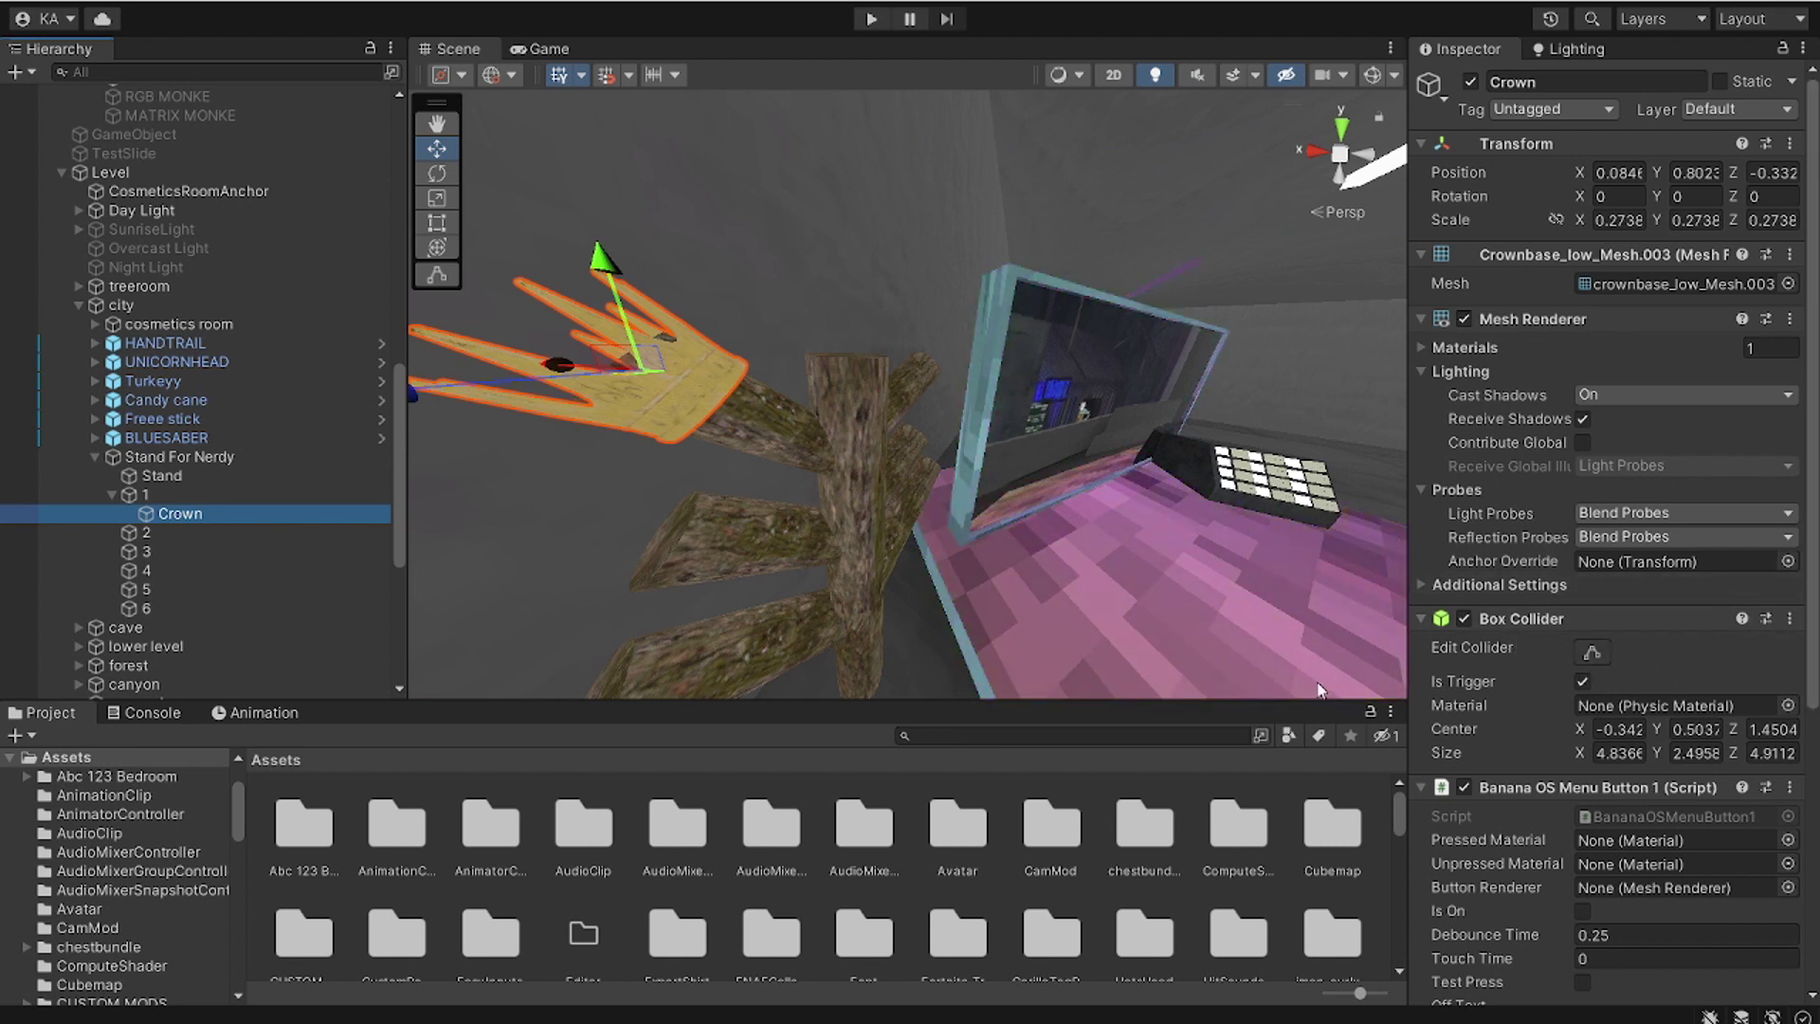
click(1588, 654)
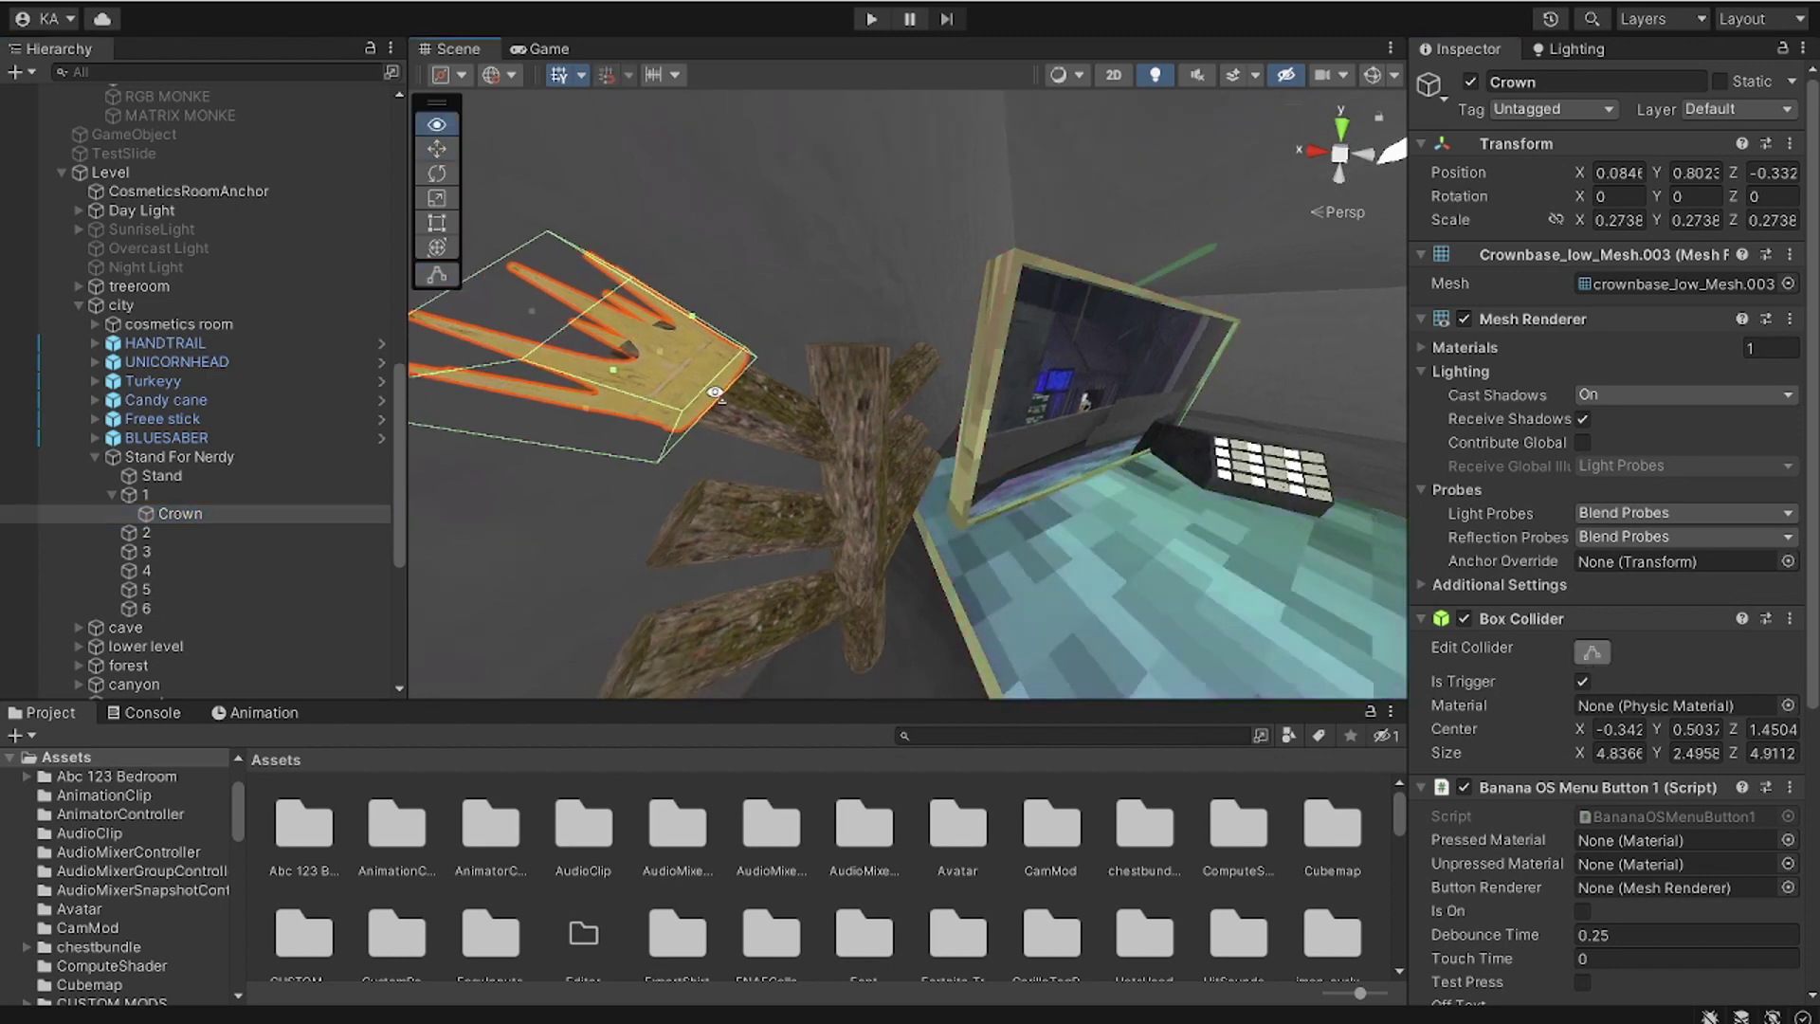
right_drag(715, 393, 792, 433)
key(s)
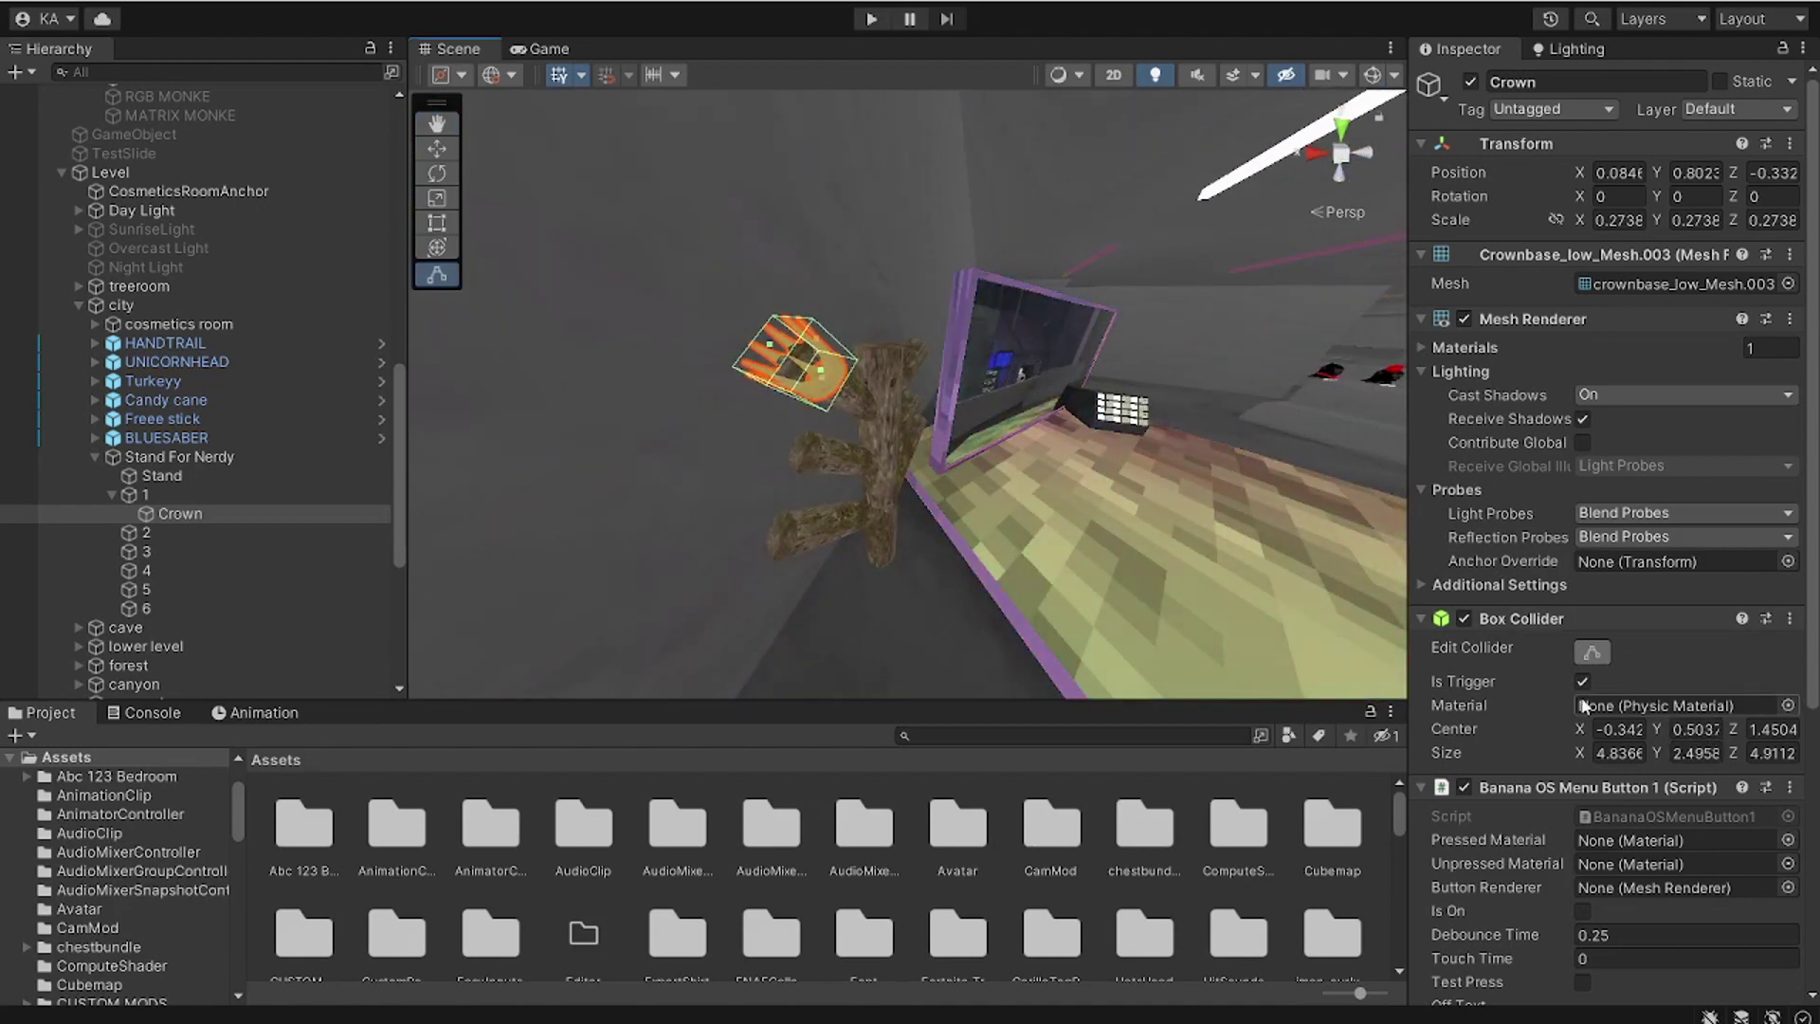
Step: Set the Crown's Banana OS Menu Button 1 pressed material to pressed and its unpressed material to plastic
scroll(1582, 706, down, 3)
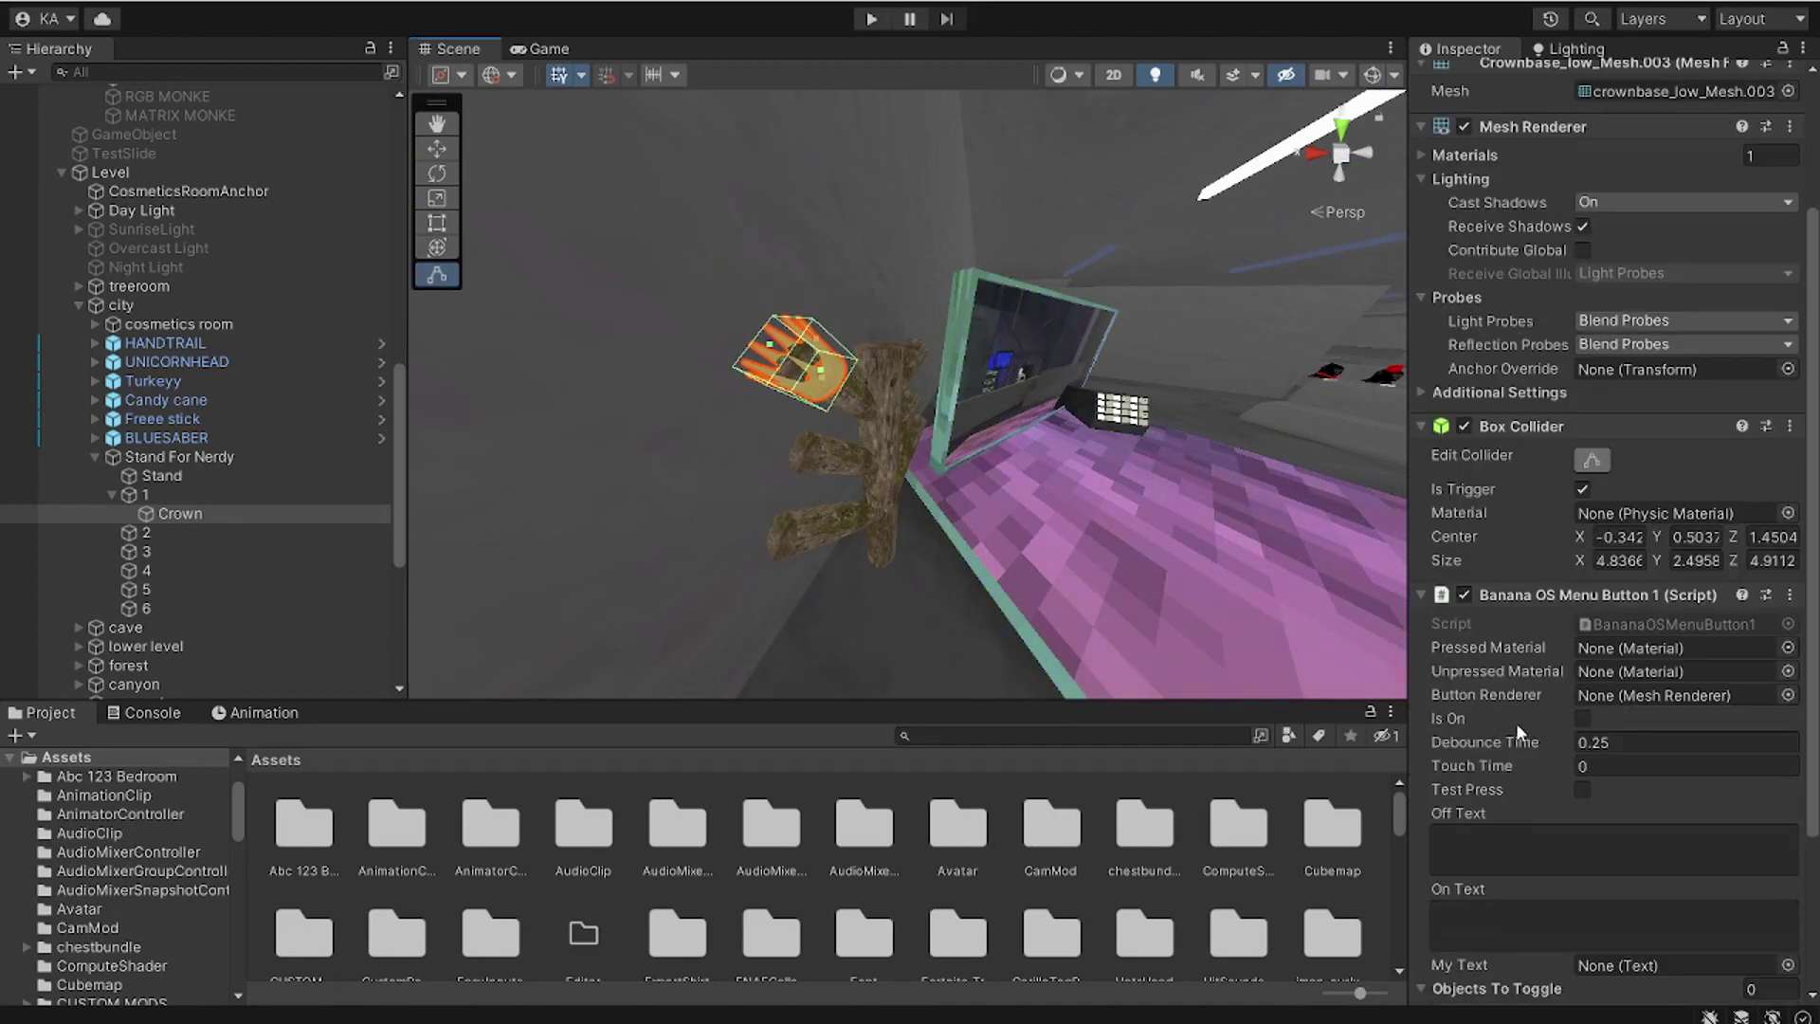
click(1787, 649)
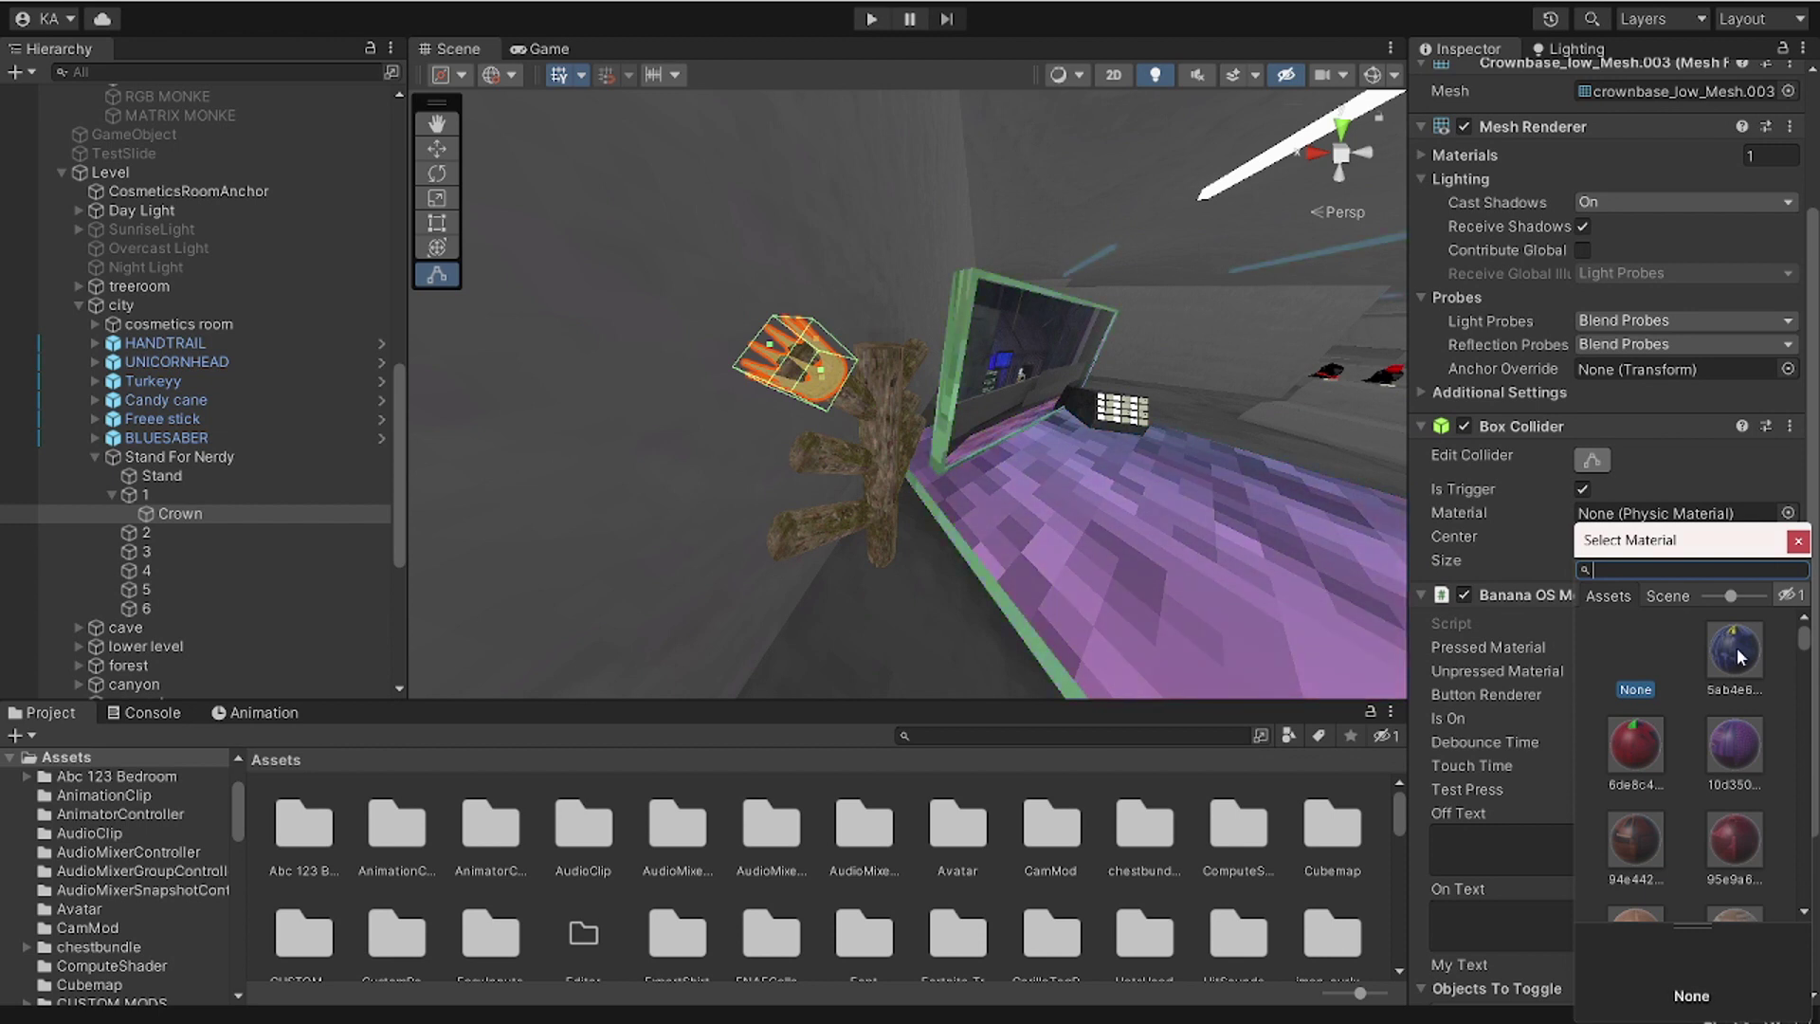
click(1736, 650)
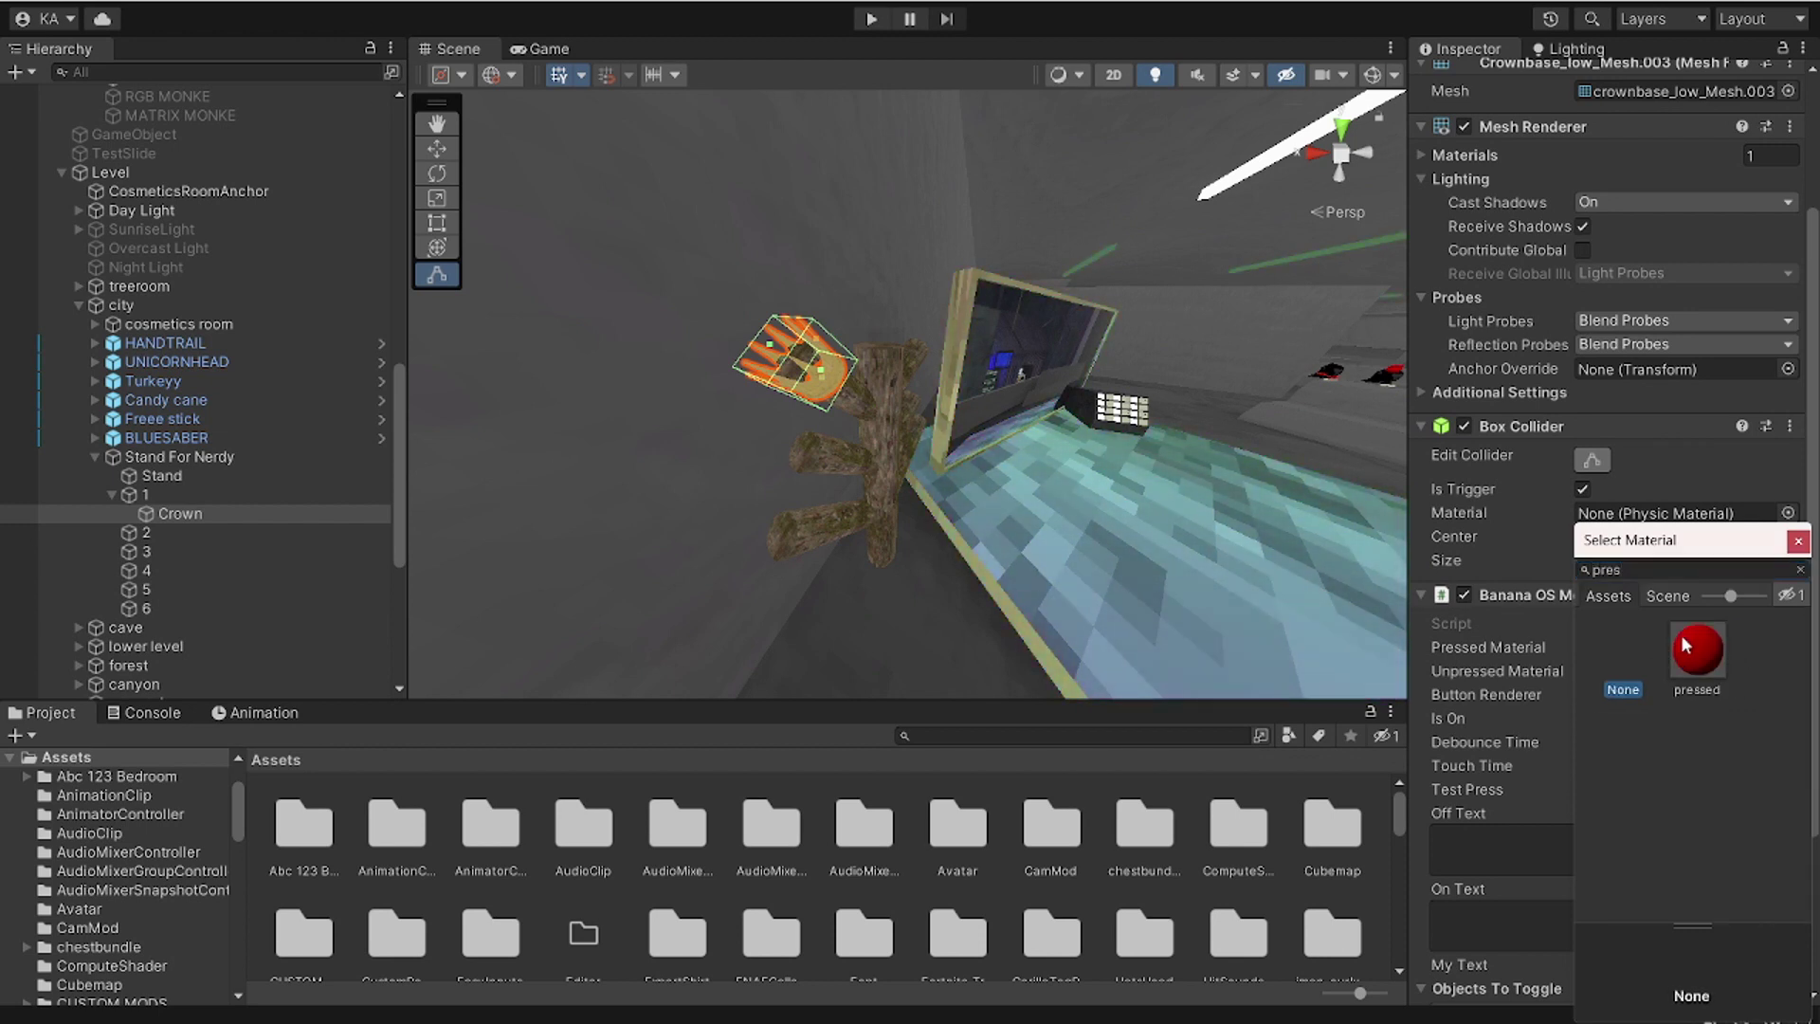
click(1798, 541)
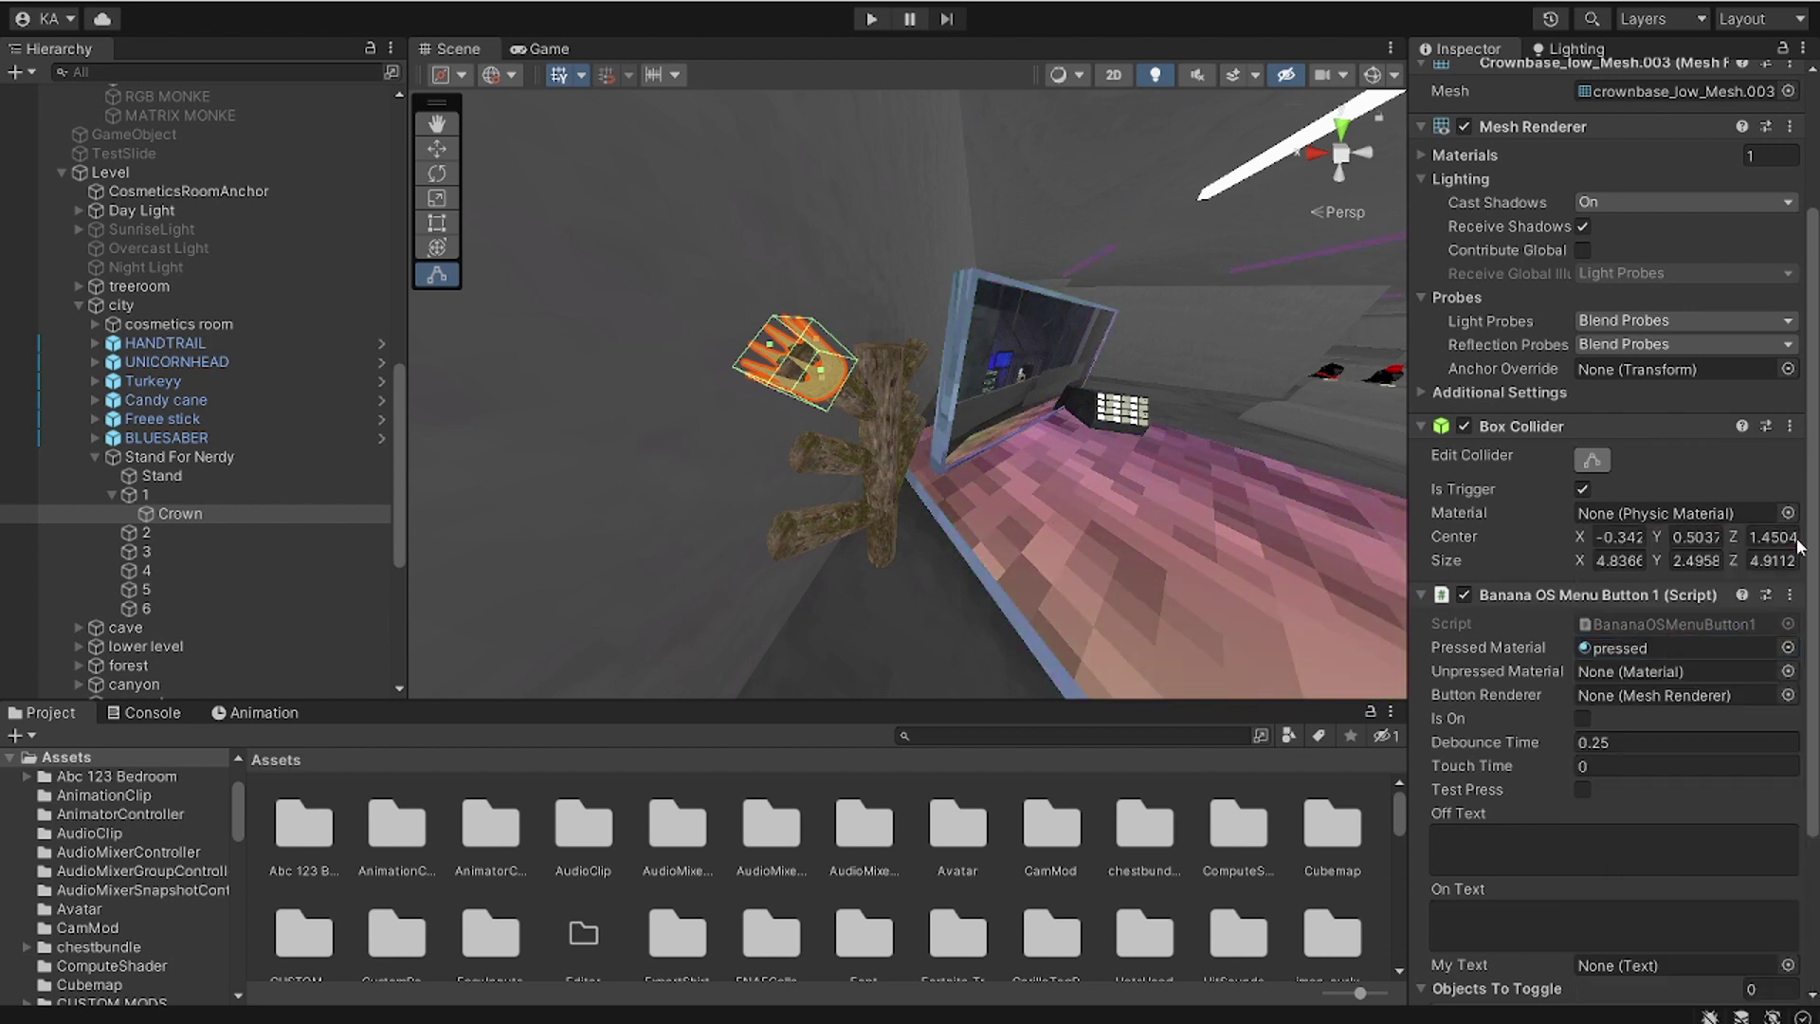
click(1788, 673)
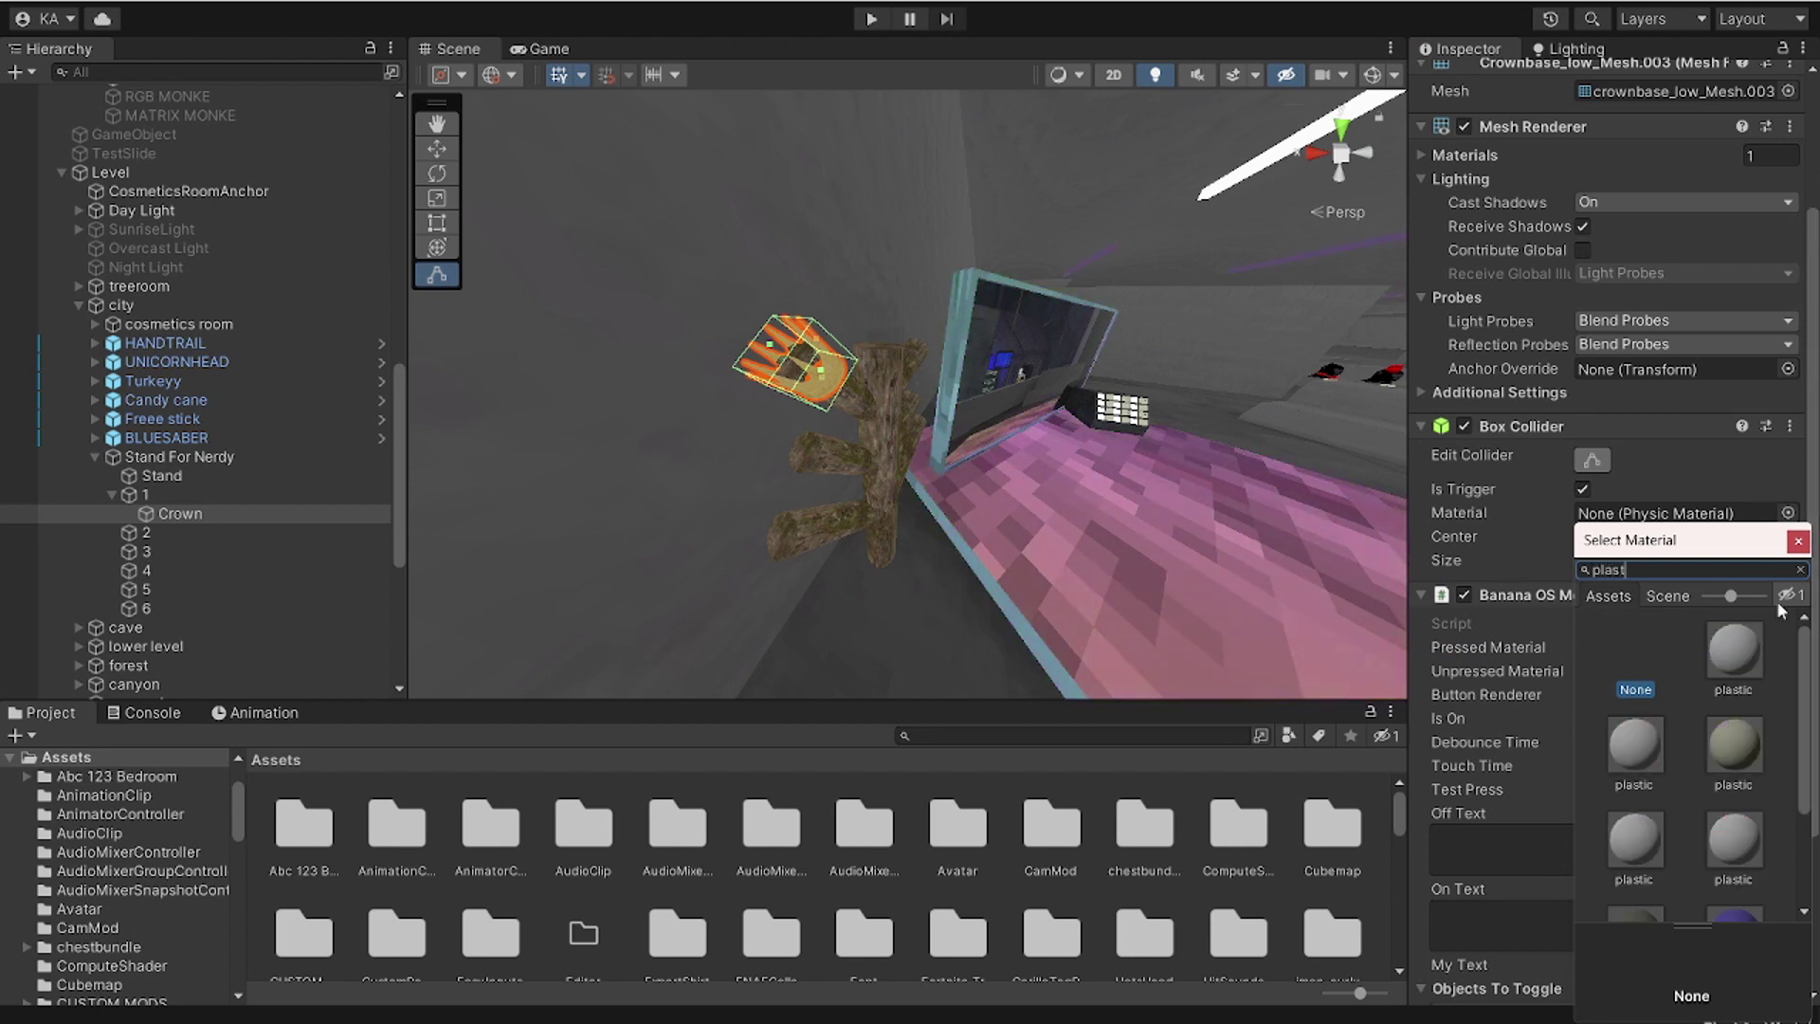
double_click(1734, 753)
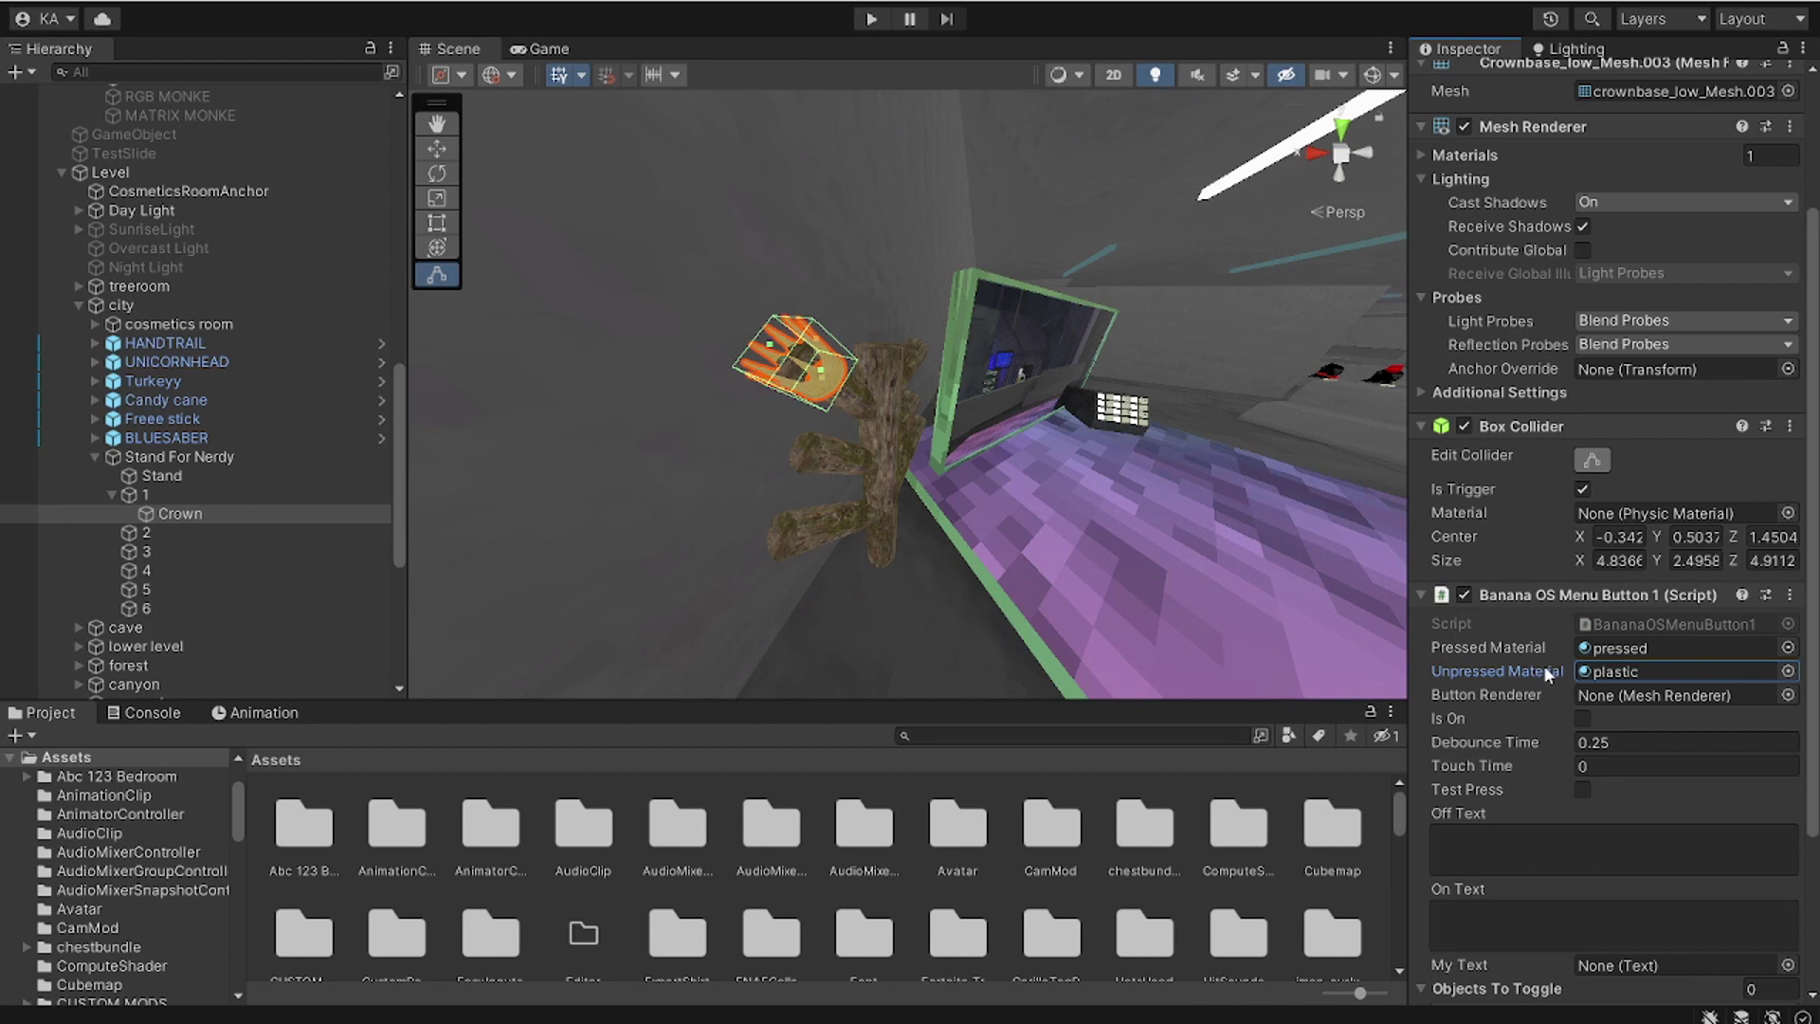
Step: Assign the stand's Crown as the Button Renderer and add one element to Objects To Toggle
drag(205, 516, 1640, 687)
scroll(1640, 686, down, 3)
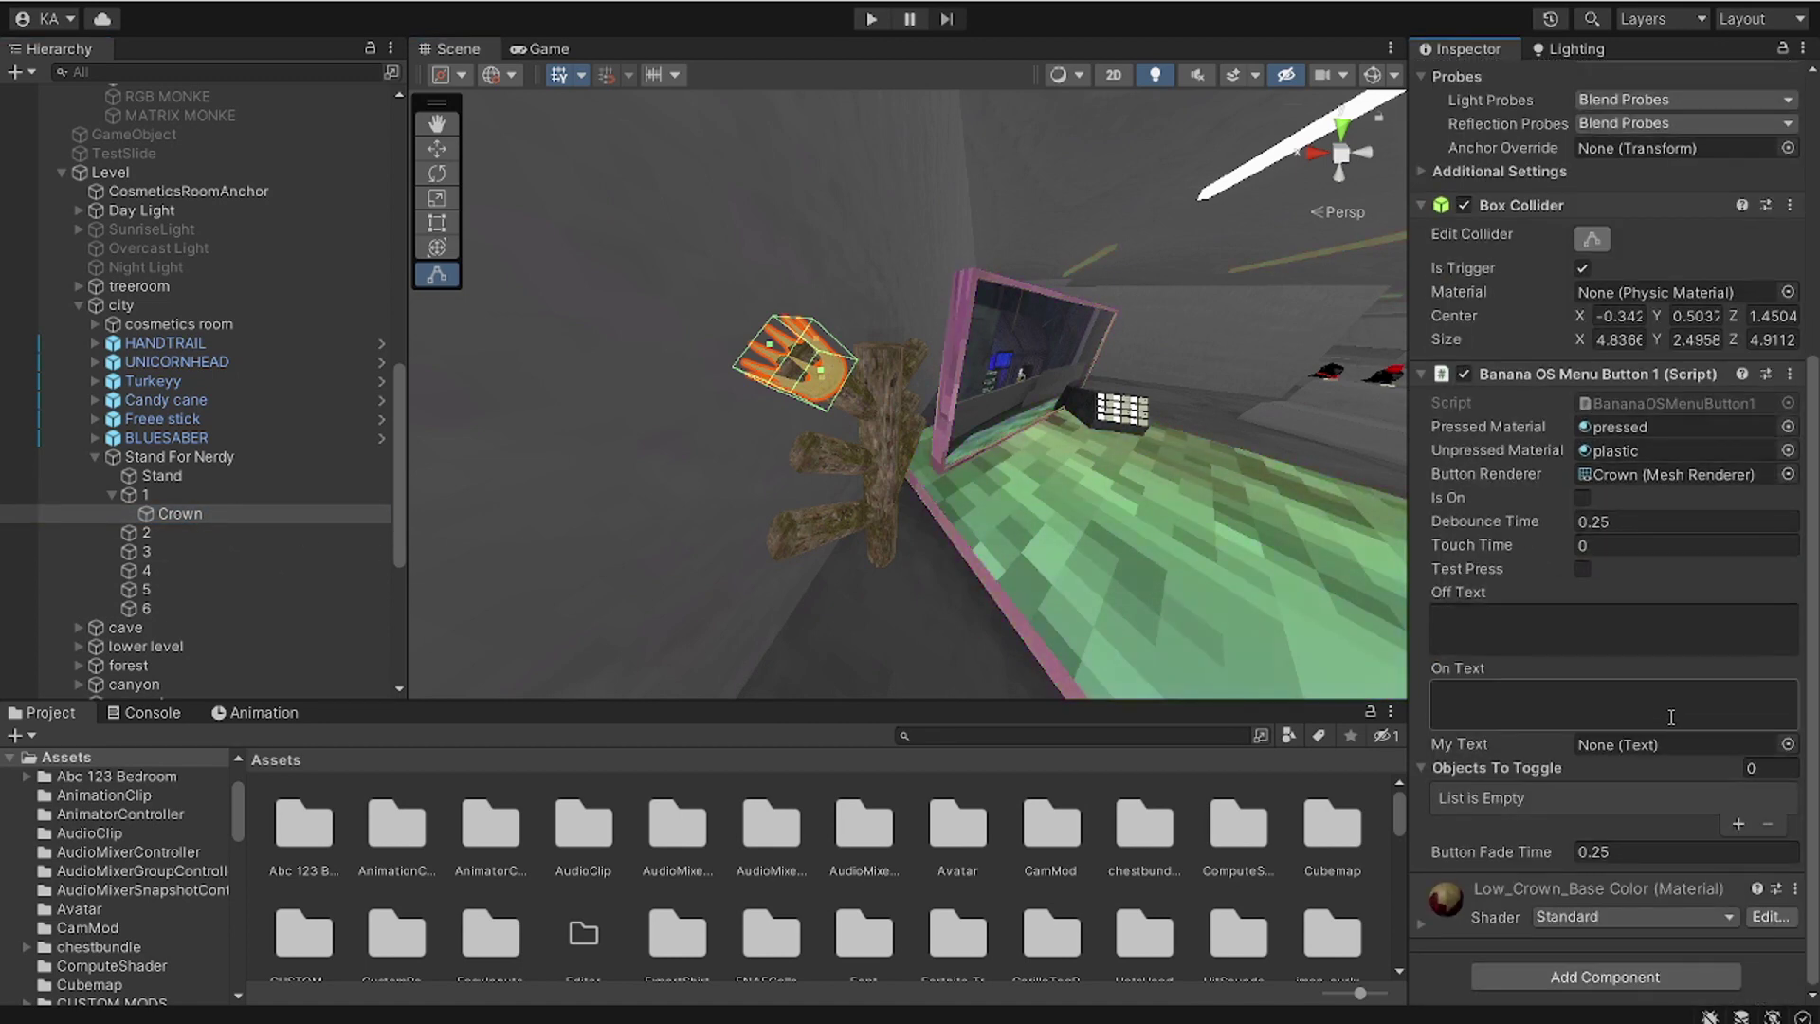
click(1736, 825)
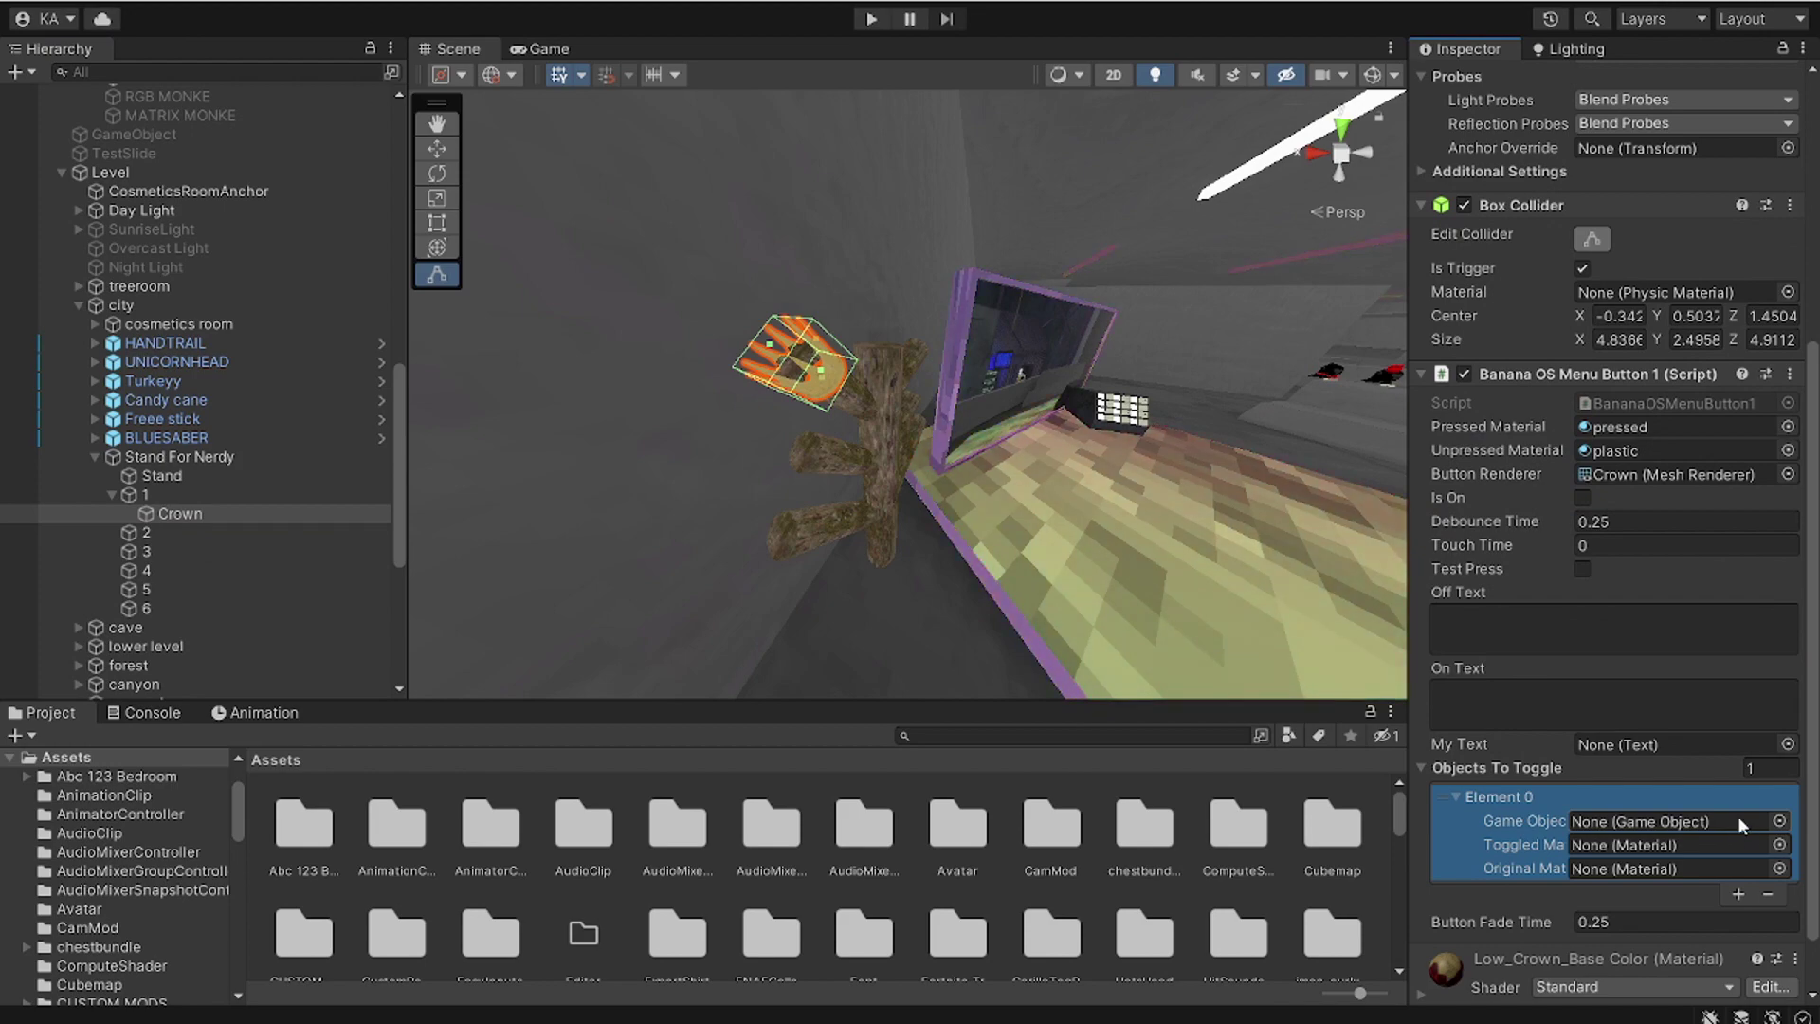
Step: Find the gorilla model in the scene and inspect the Crown under its head
key(w)
right_drag(985, 474, 1060, 404)
click(942, 486)
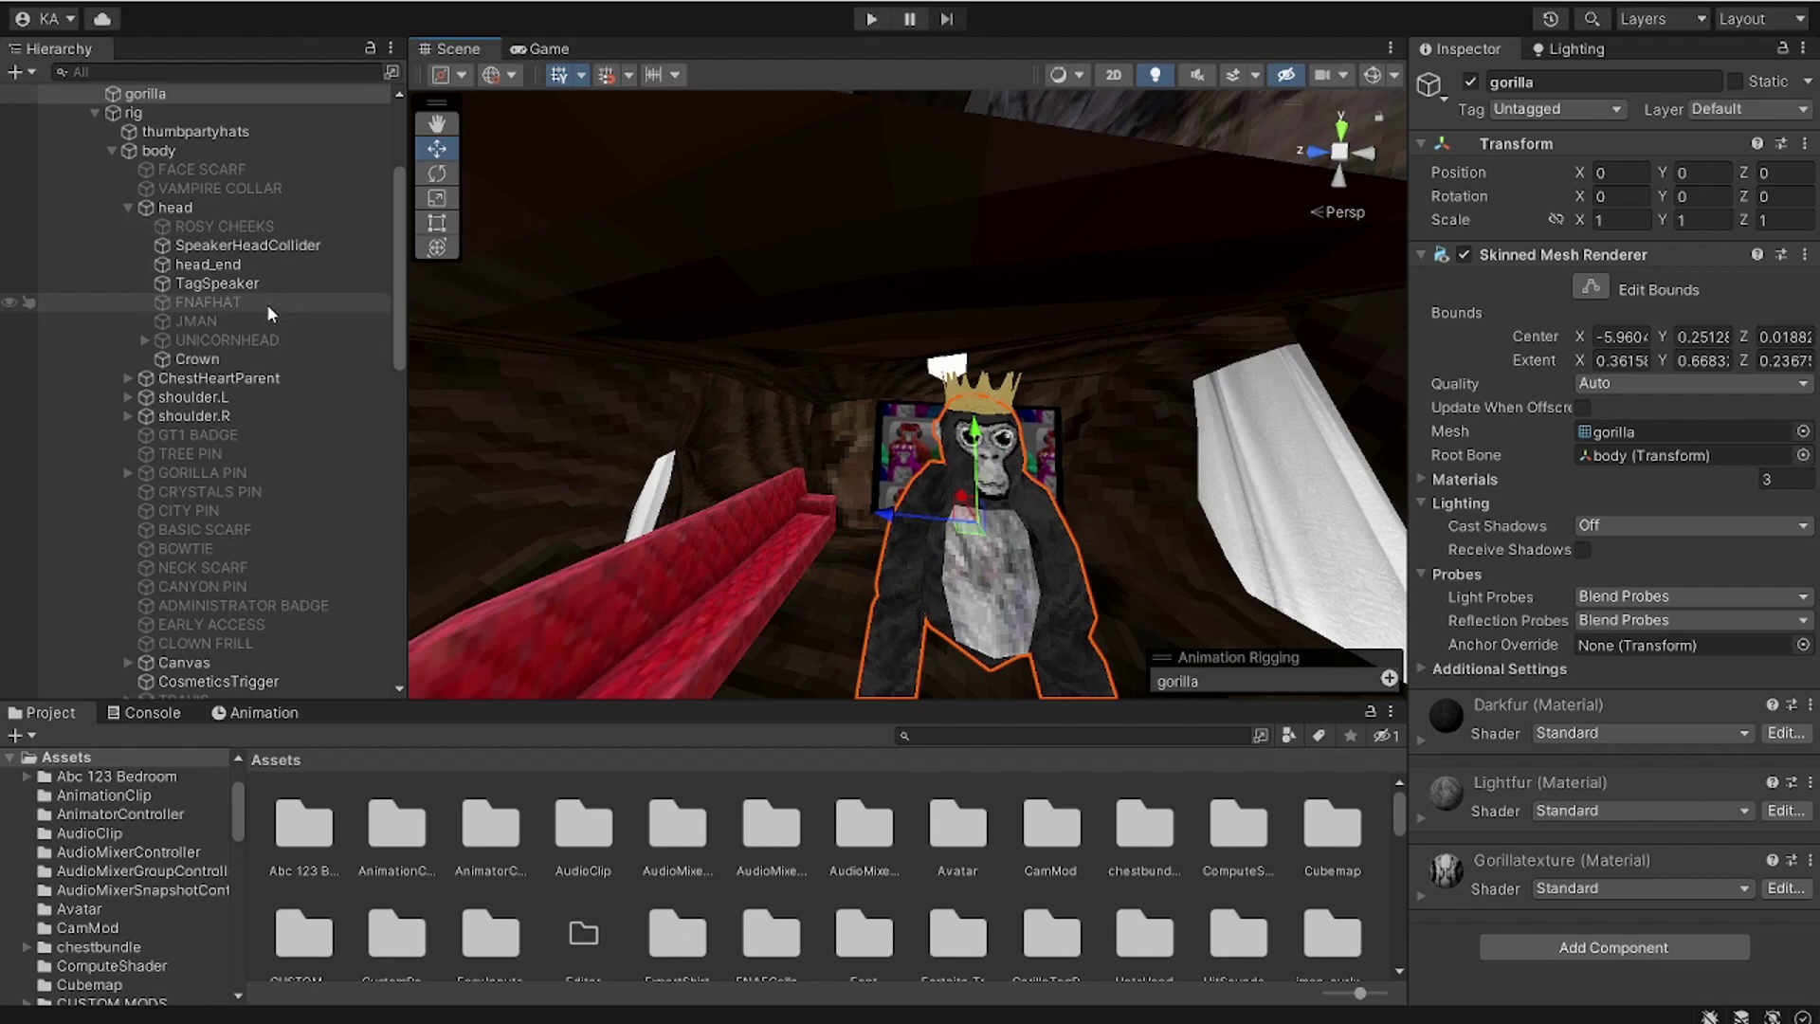
click(210, 361)
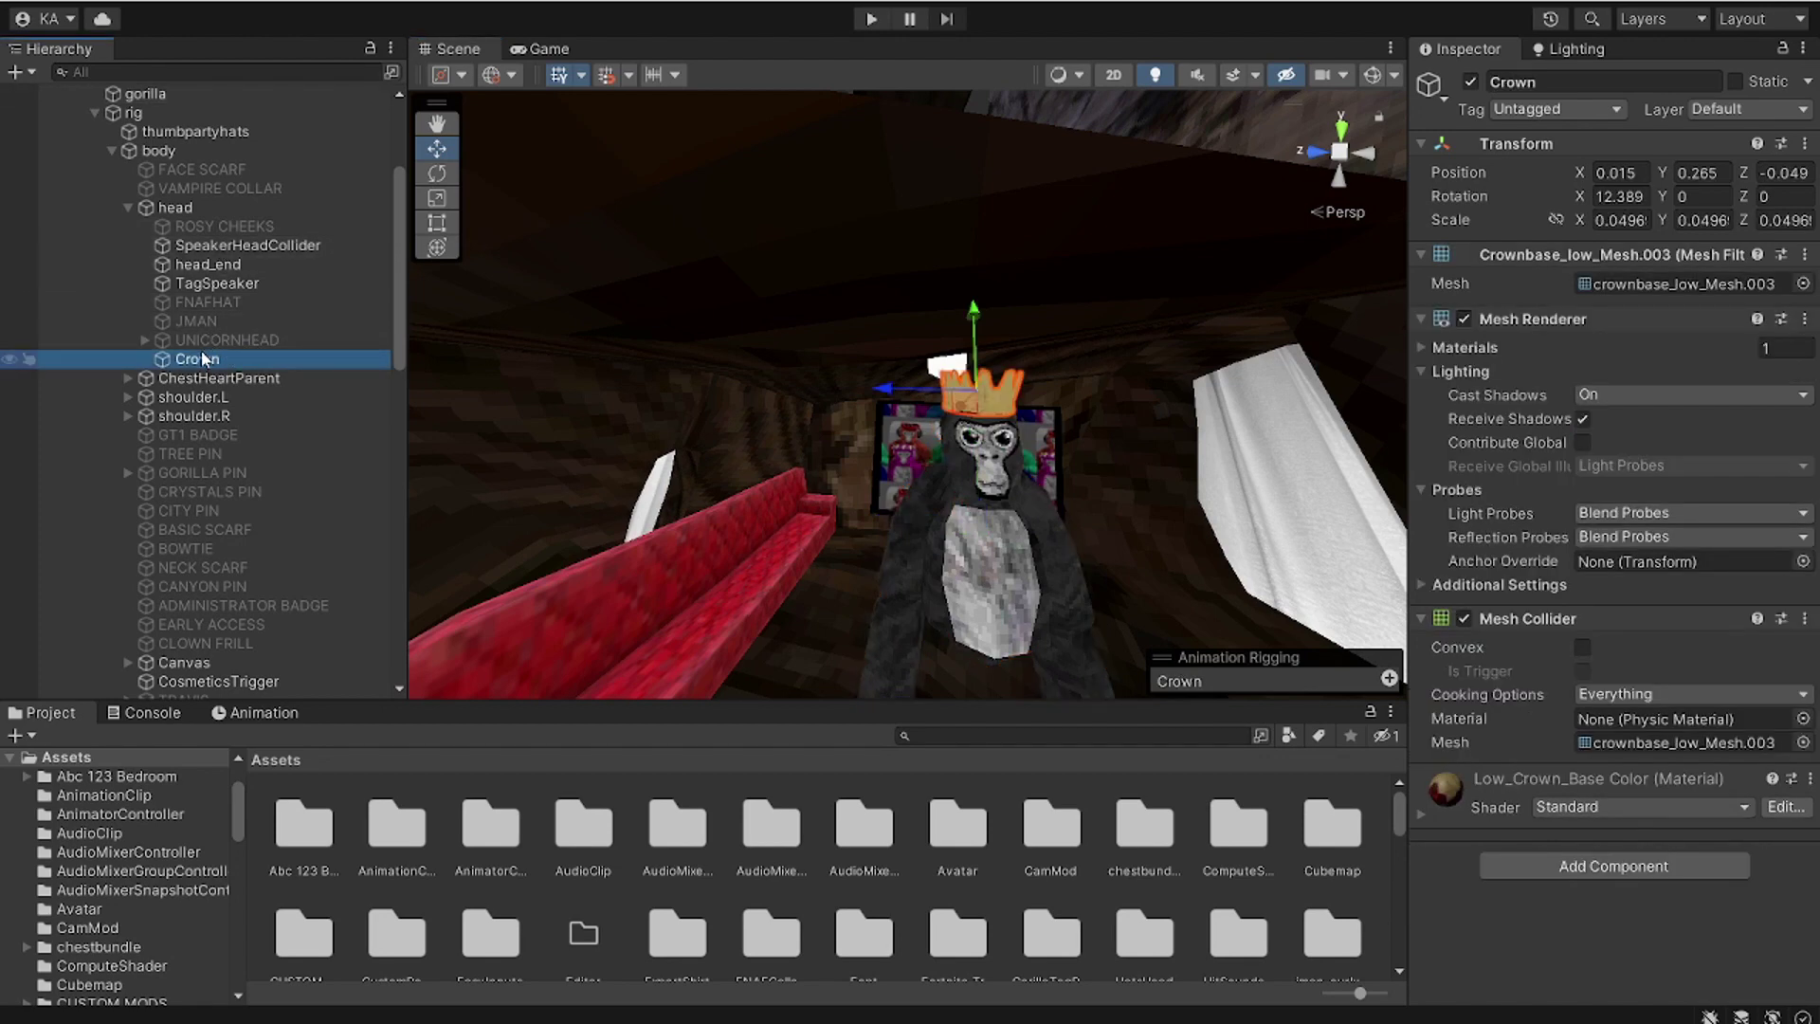
right_click(201, 351)
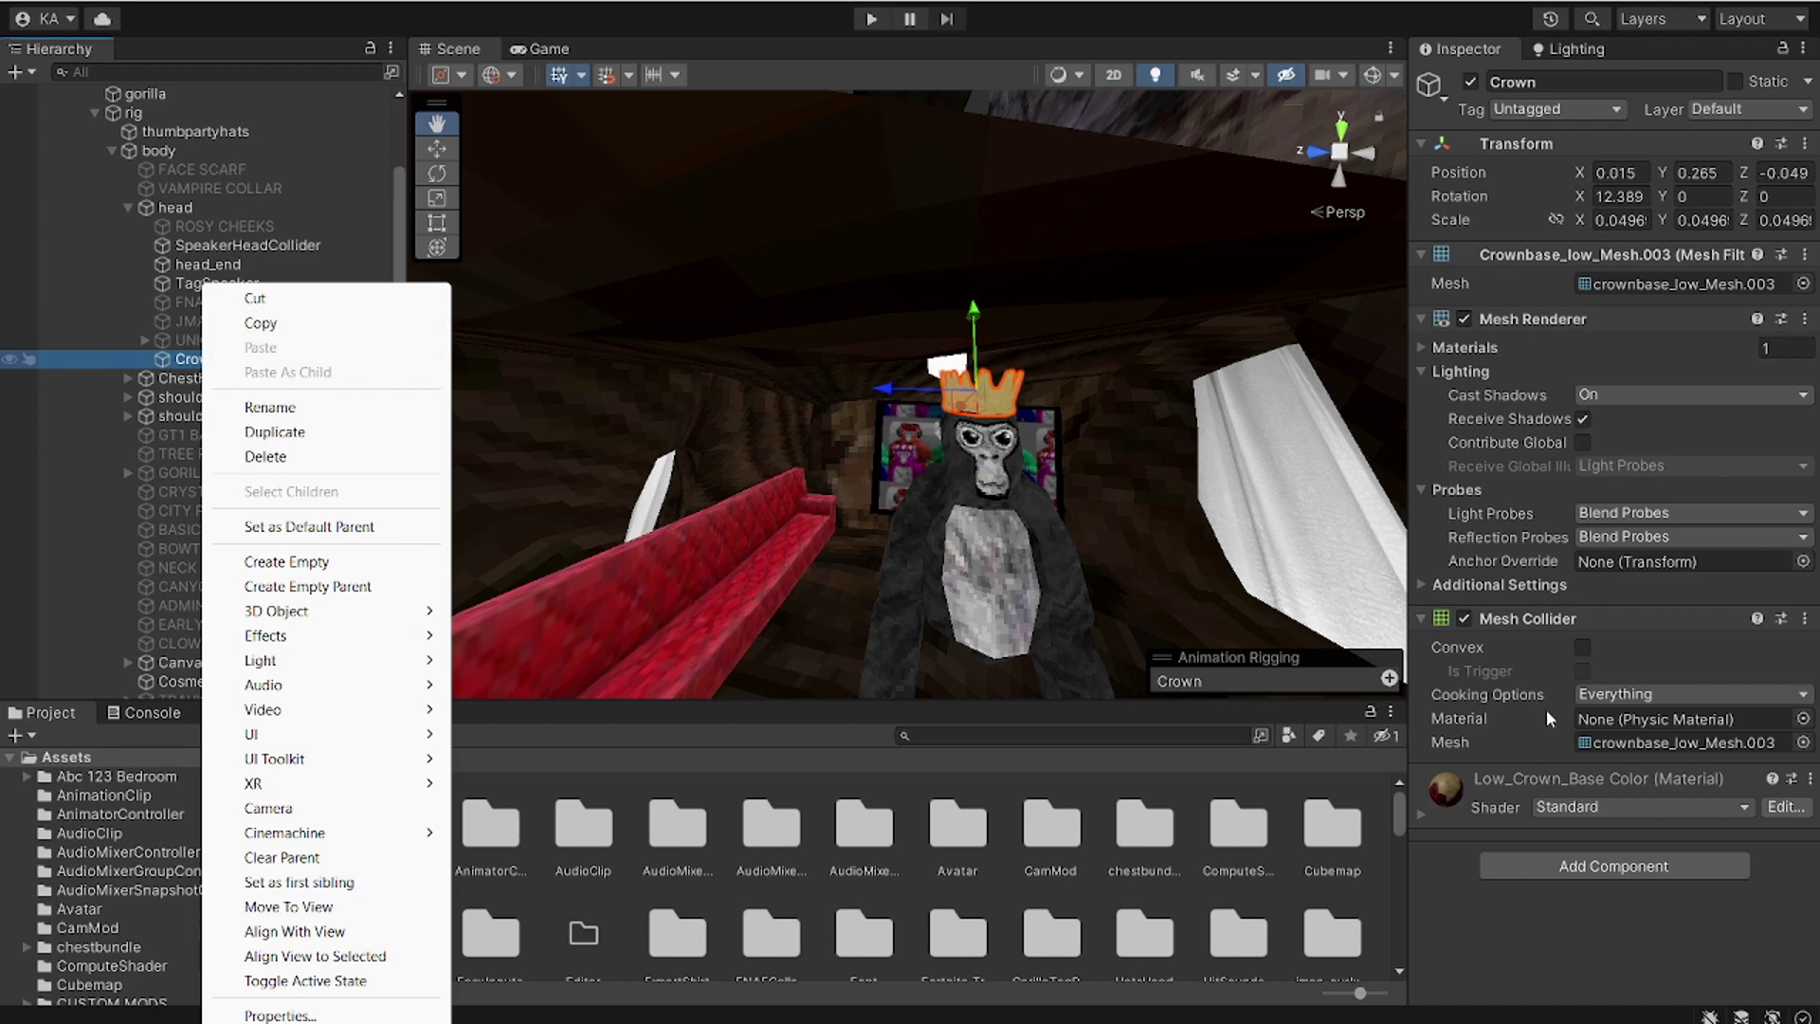
click(1520, 917)
Step: Select Actual Gorilla under OfflineVRRig and examine its Cosmetics list
right_drag(664, 398, 1196, 848)
key(w)
scroll(208, 124, up, 2)
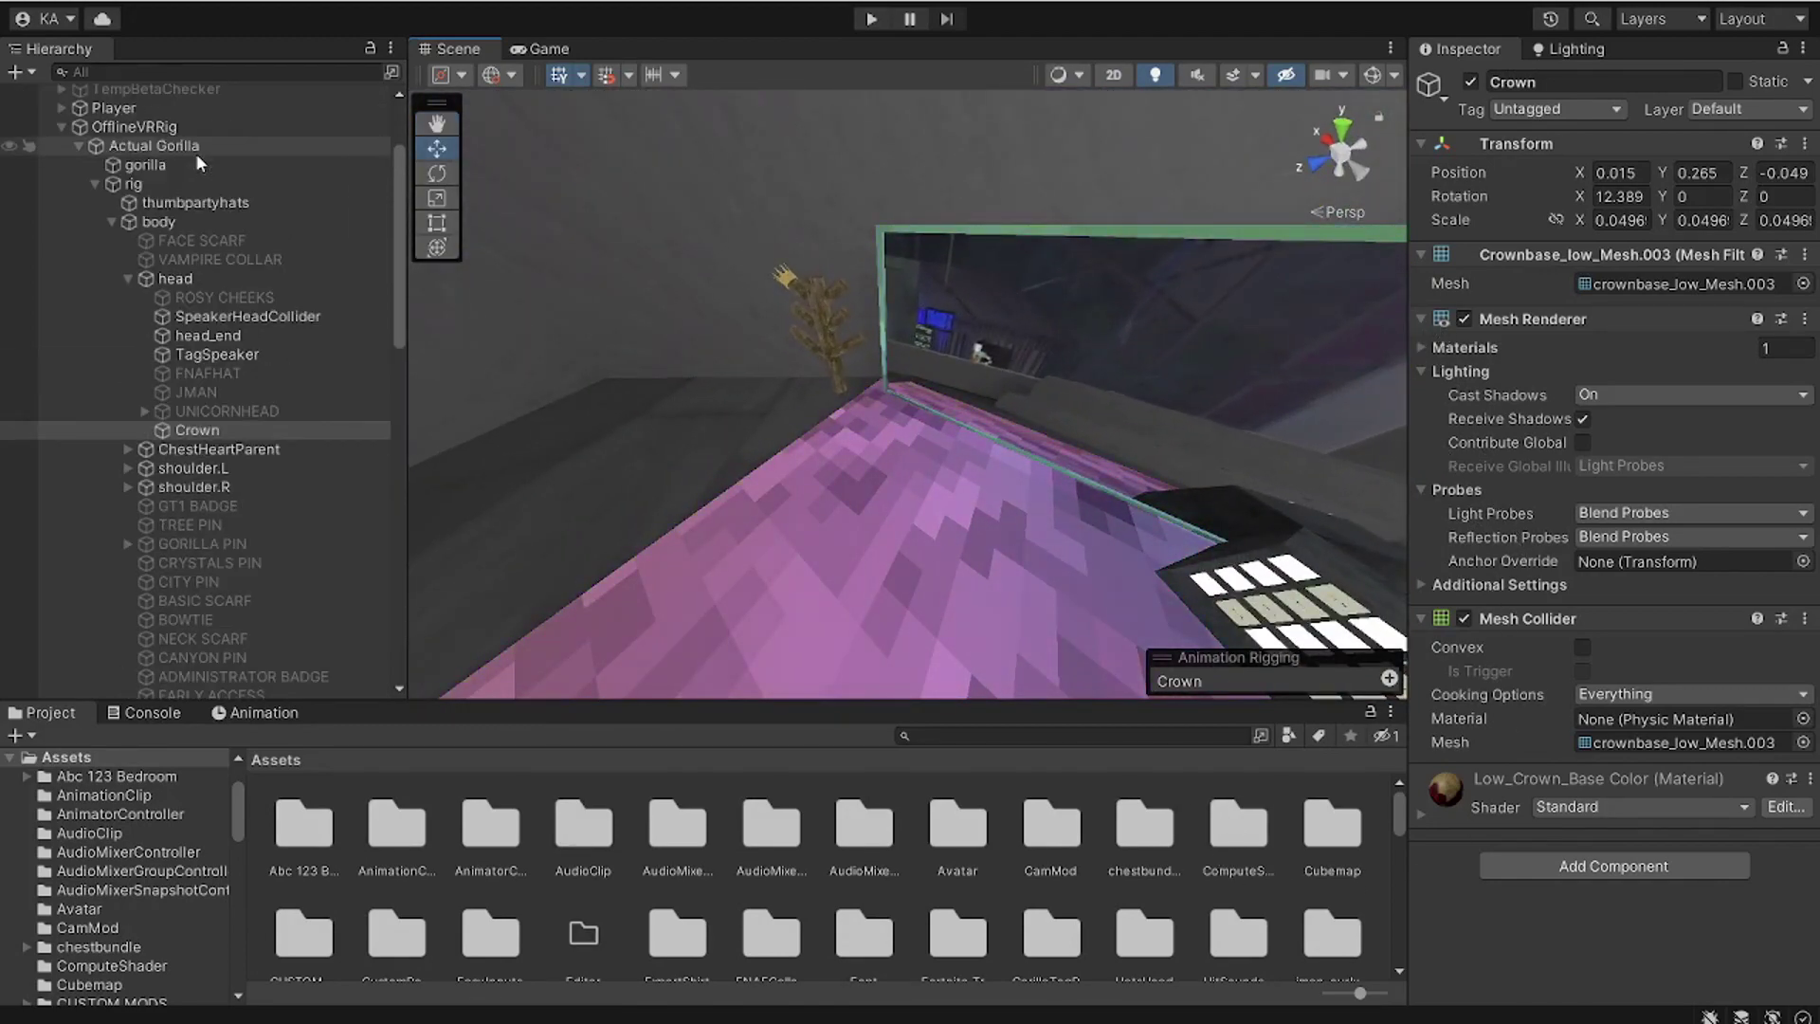
click(196, 150)
scroll(1500, 623, down, 10)
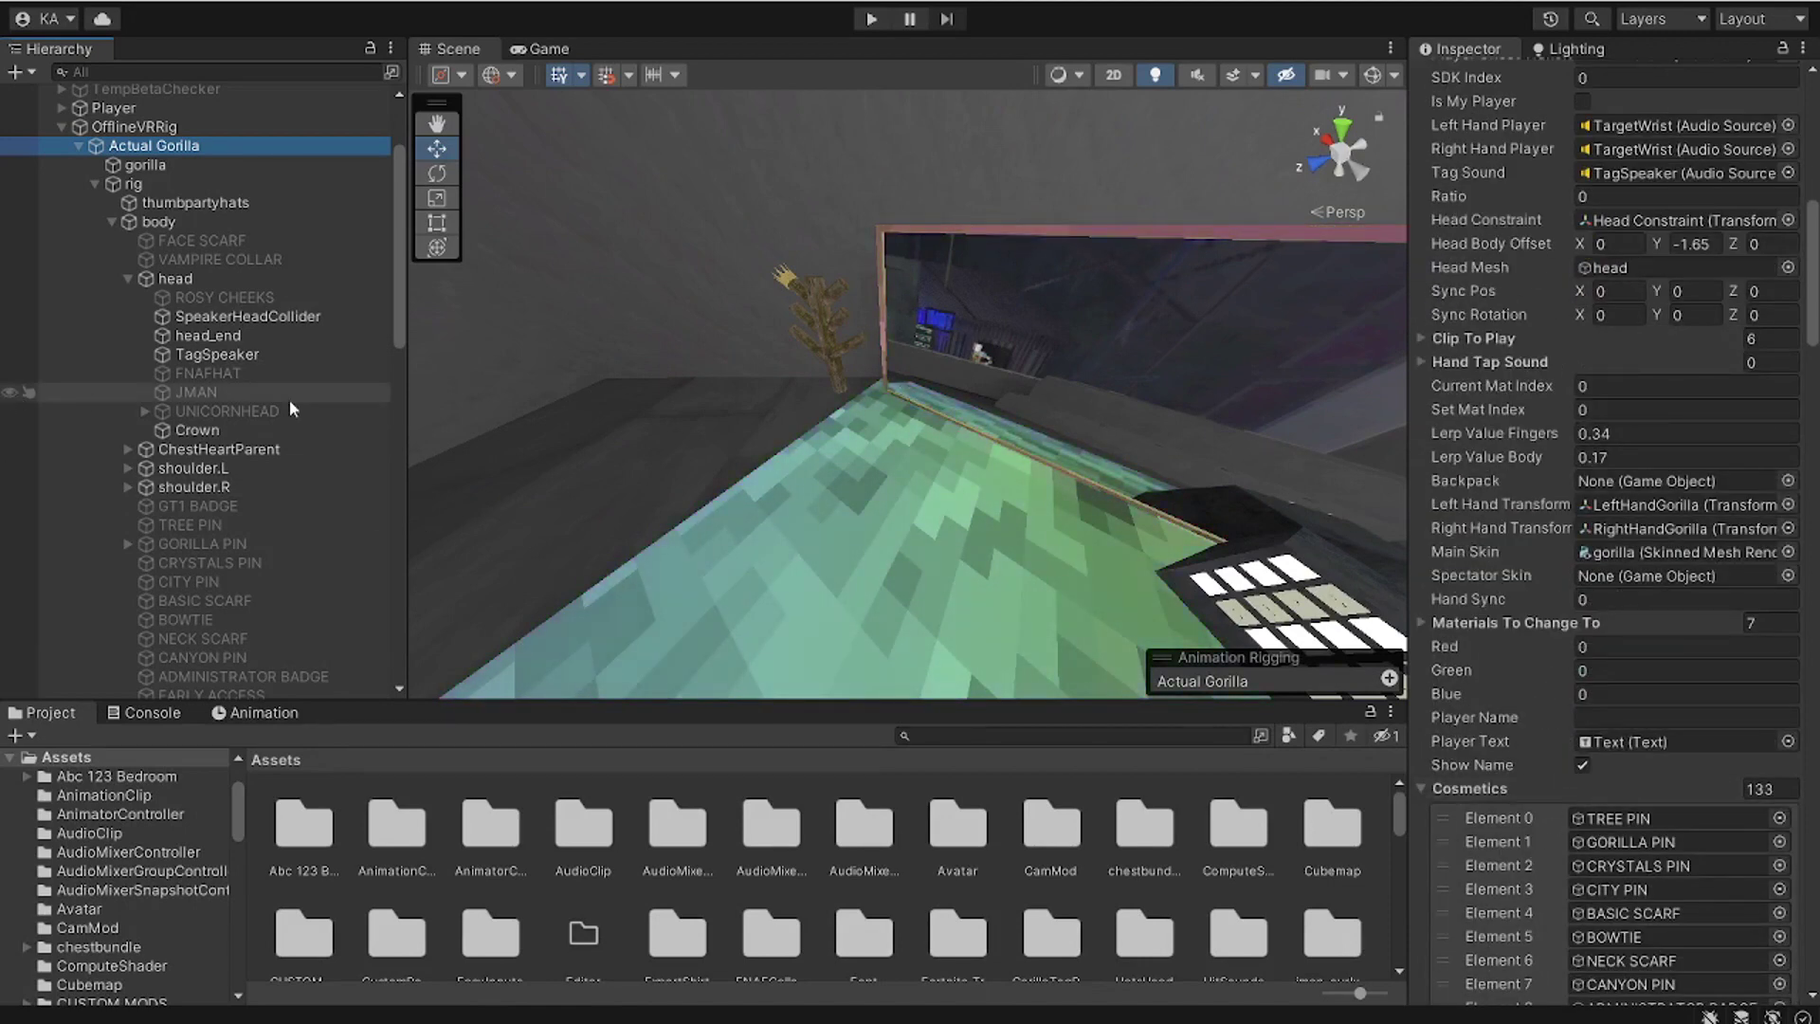
Step: Assign the Crown under the gorilla's head as Element 0's game object in the stand Crown's Objects To Toggle
scroll(237, 312, down, 5)
scroll(242, 341, down, 7)
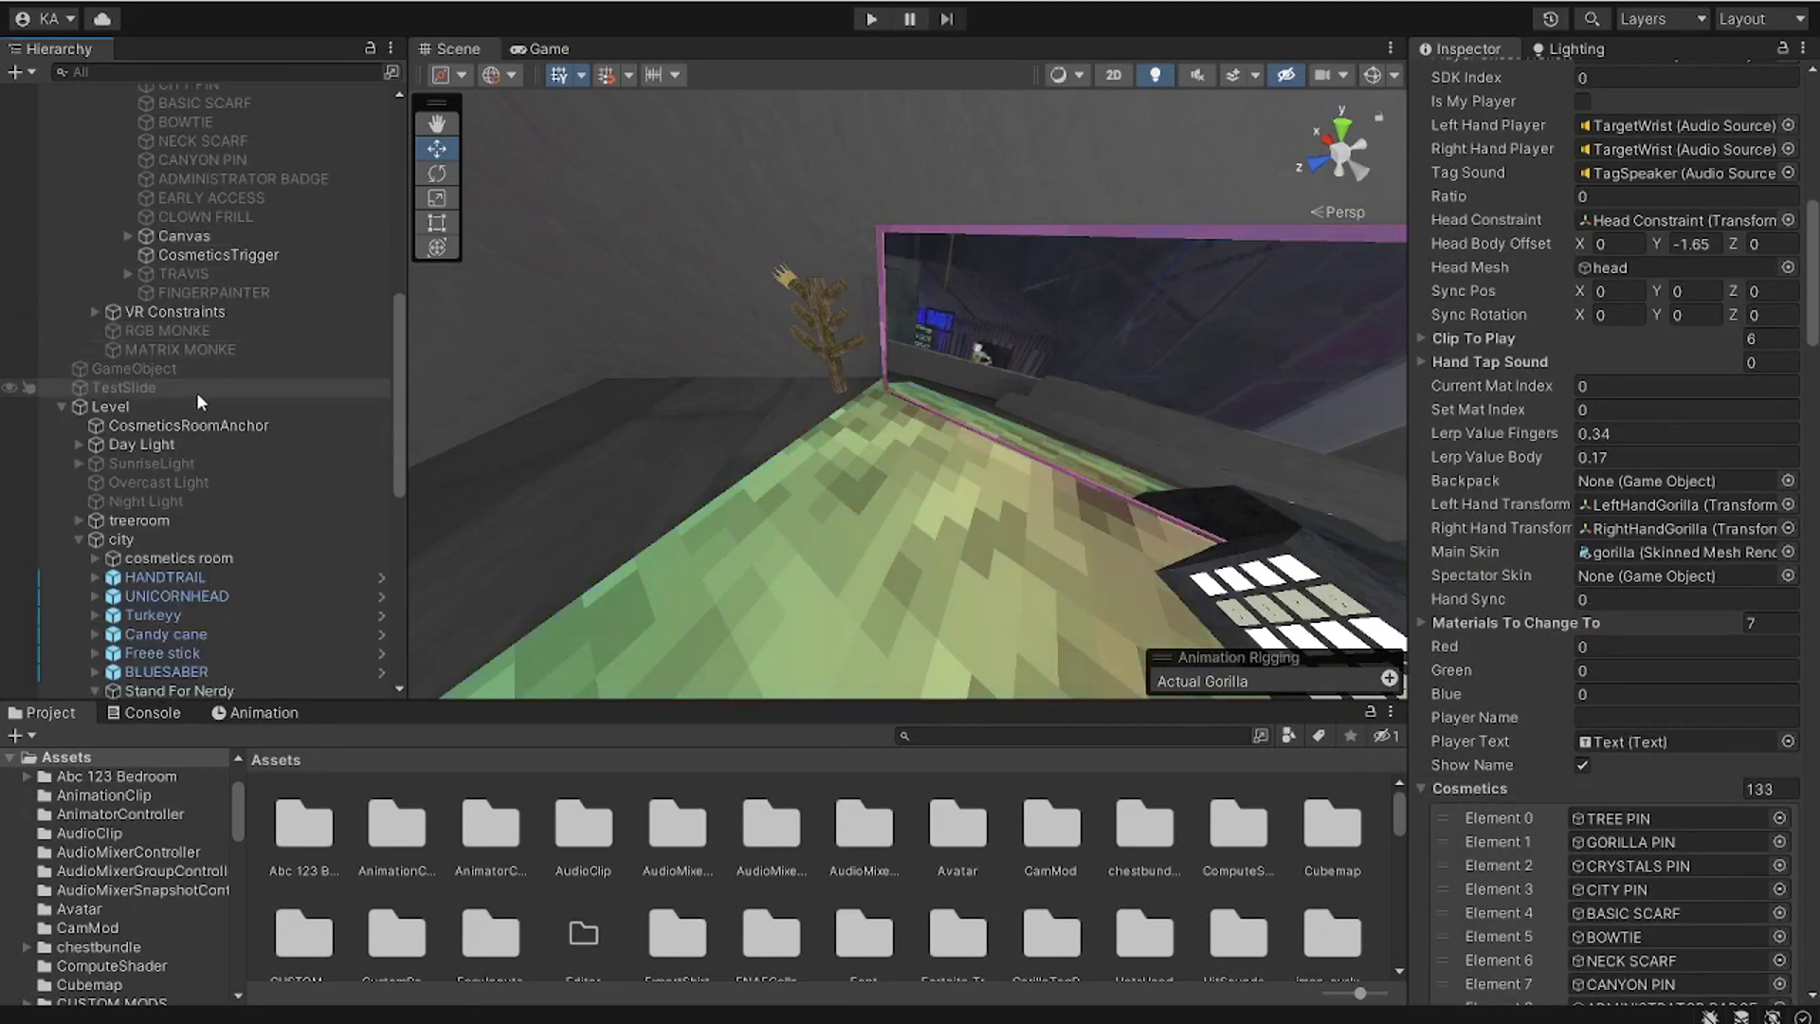
click(783, 278)
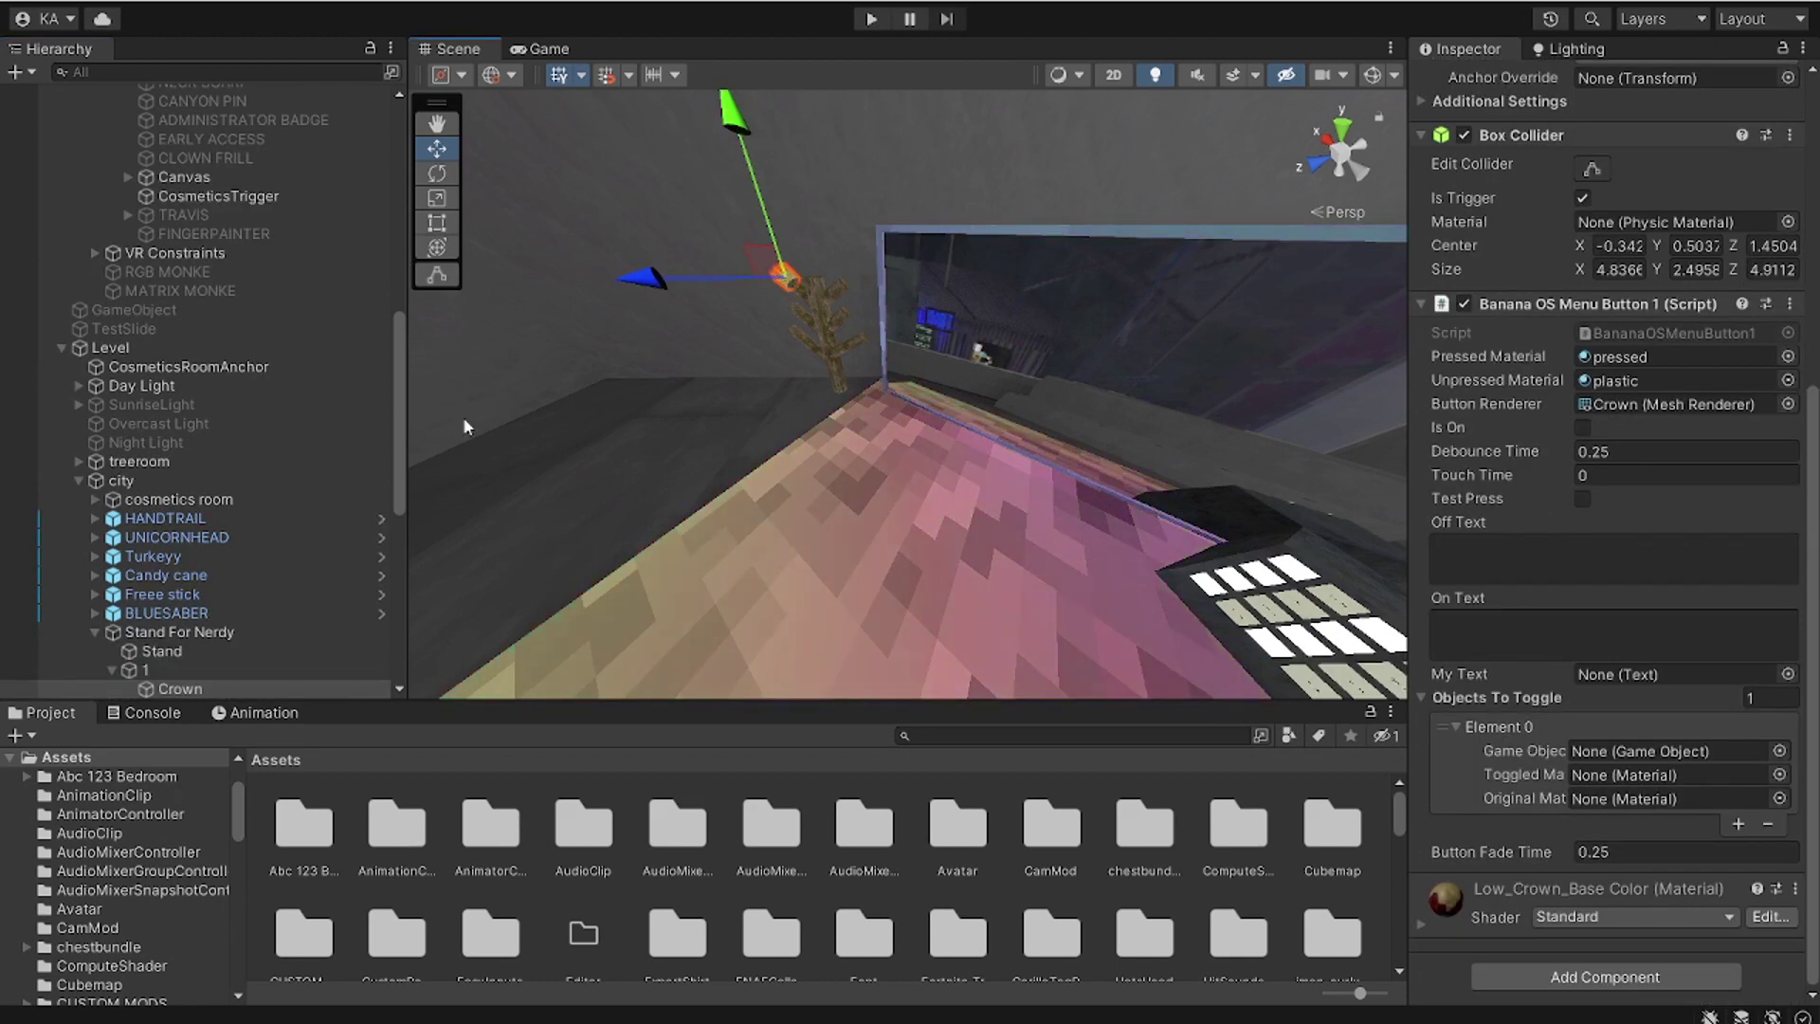
scroll(259, 465, up, 10)
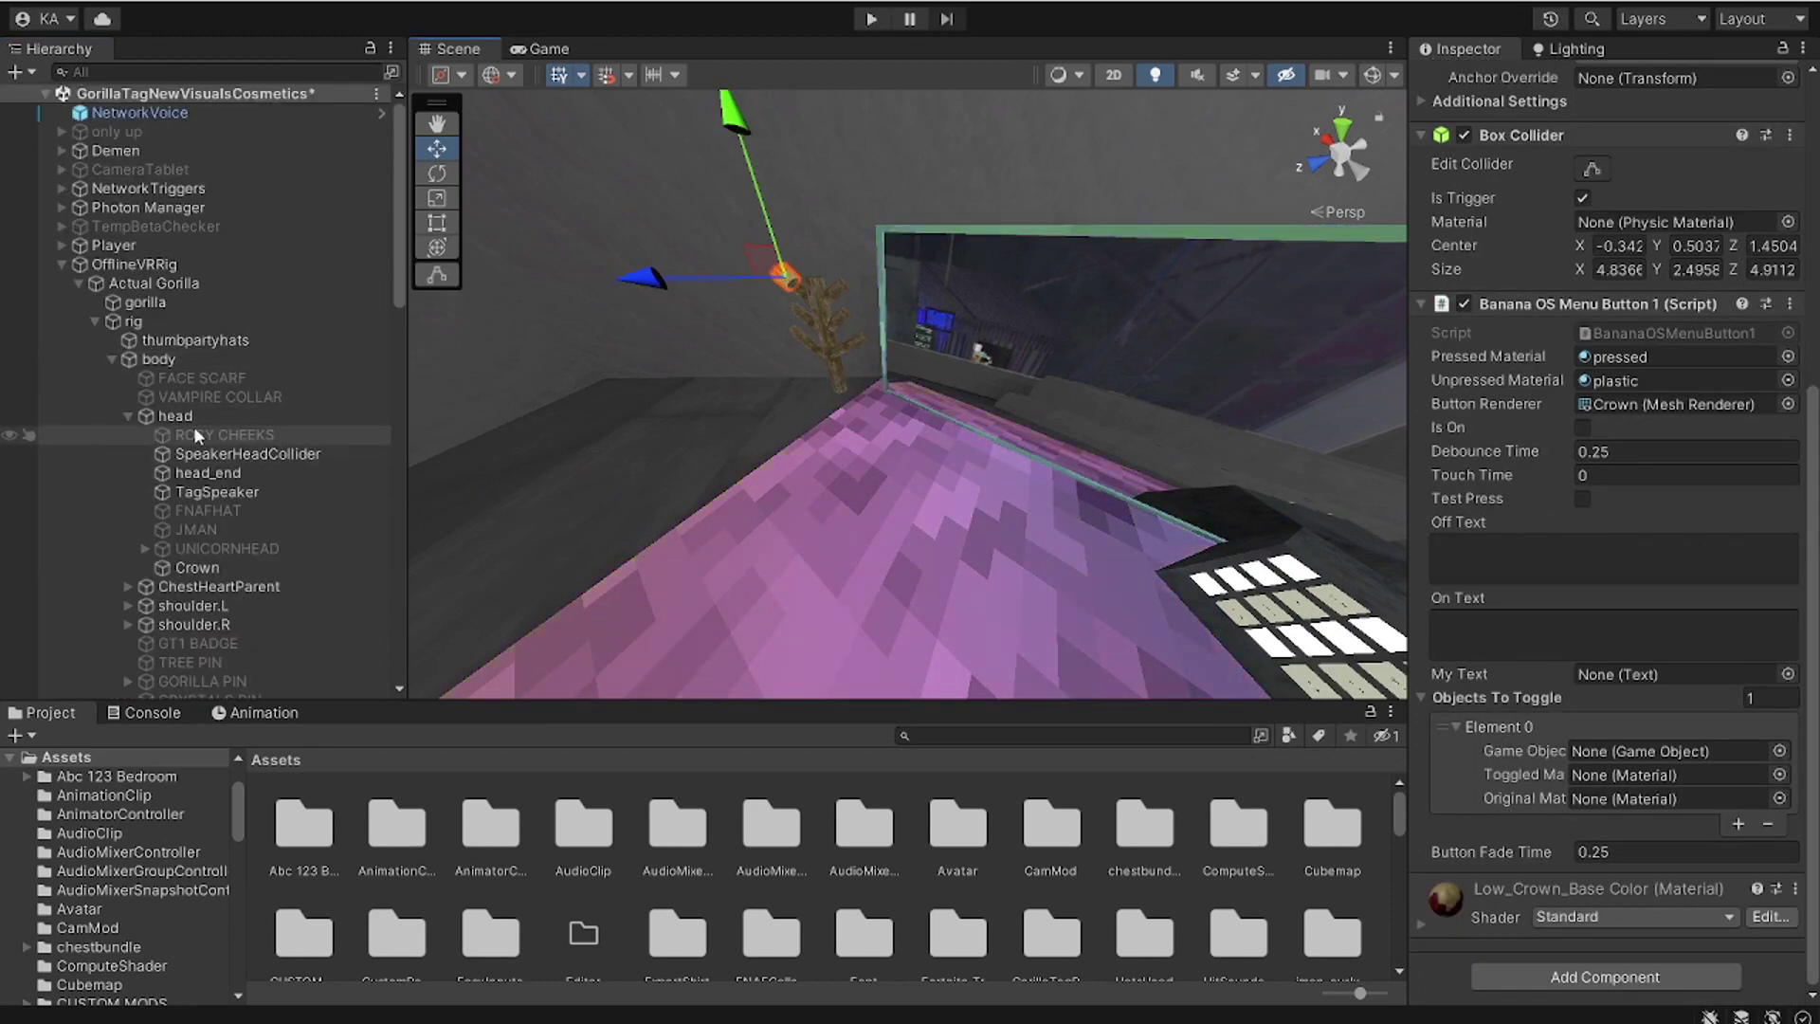
drag(195, 570, 1681, 753)
right_drag(1032, 501, 891, 189)
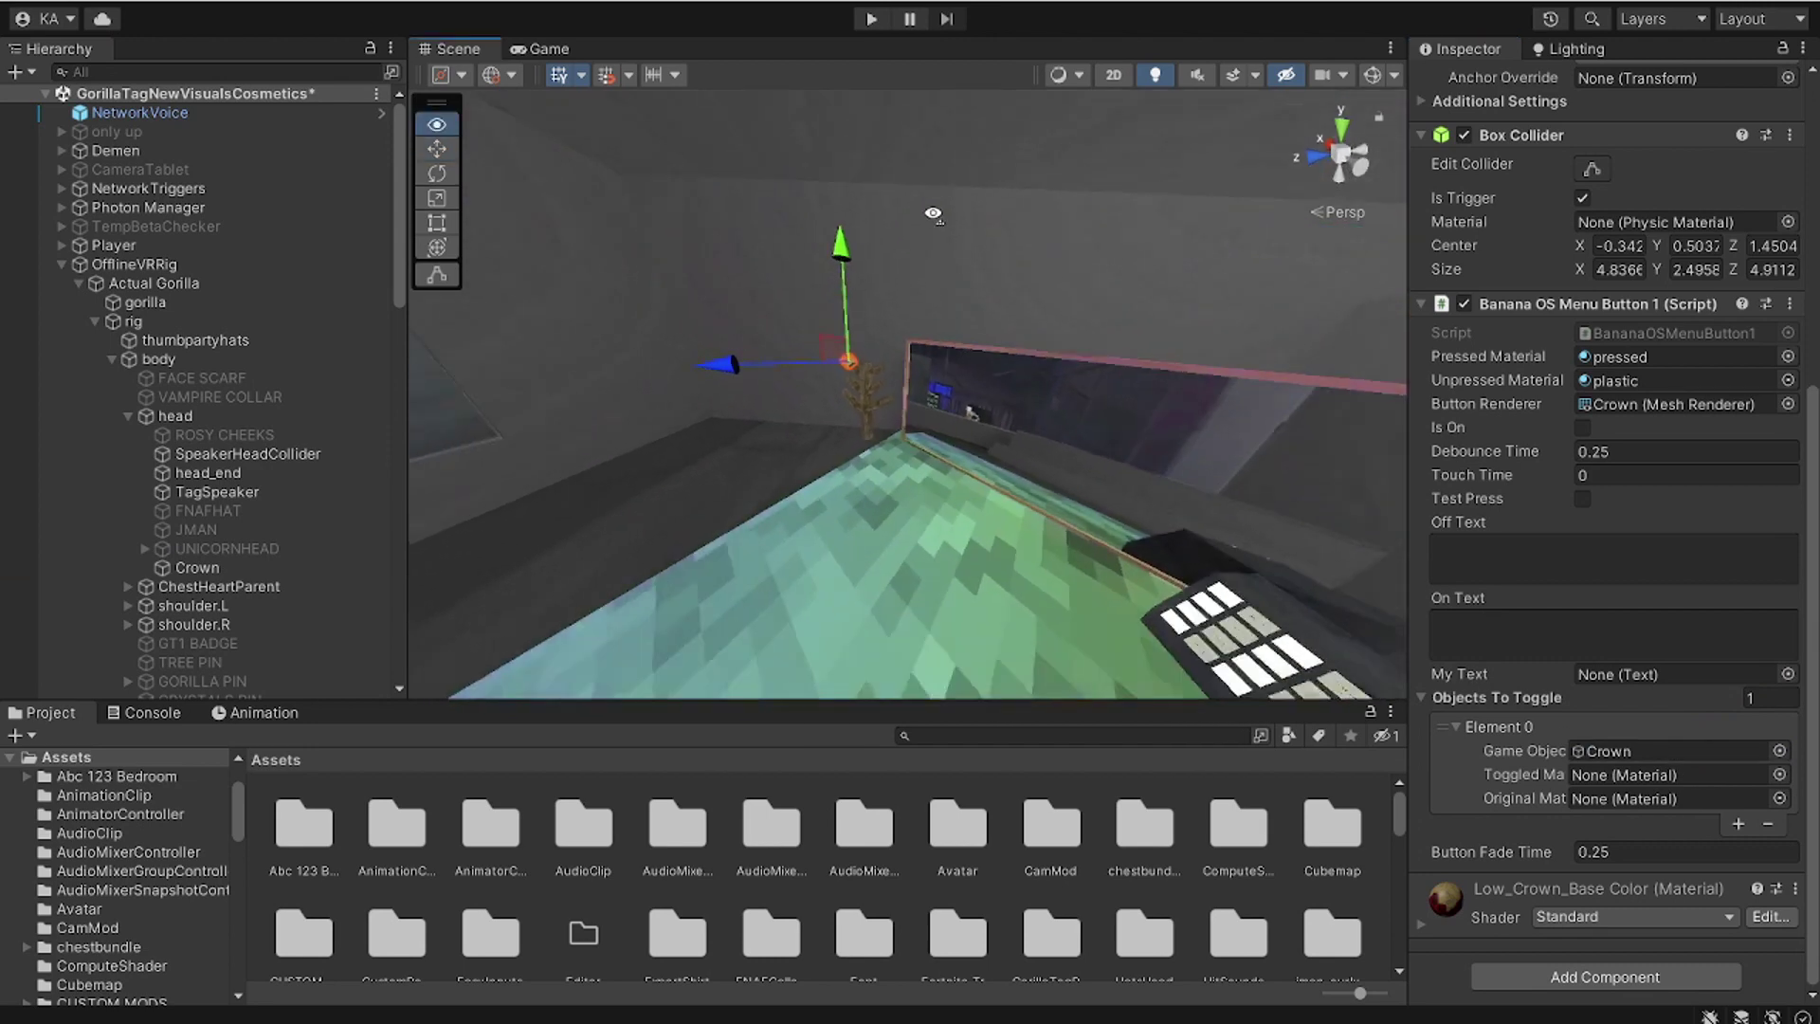
Step: Run the scene in play mode and activate the city object under Level
click(871, 19)
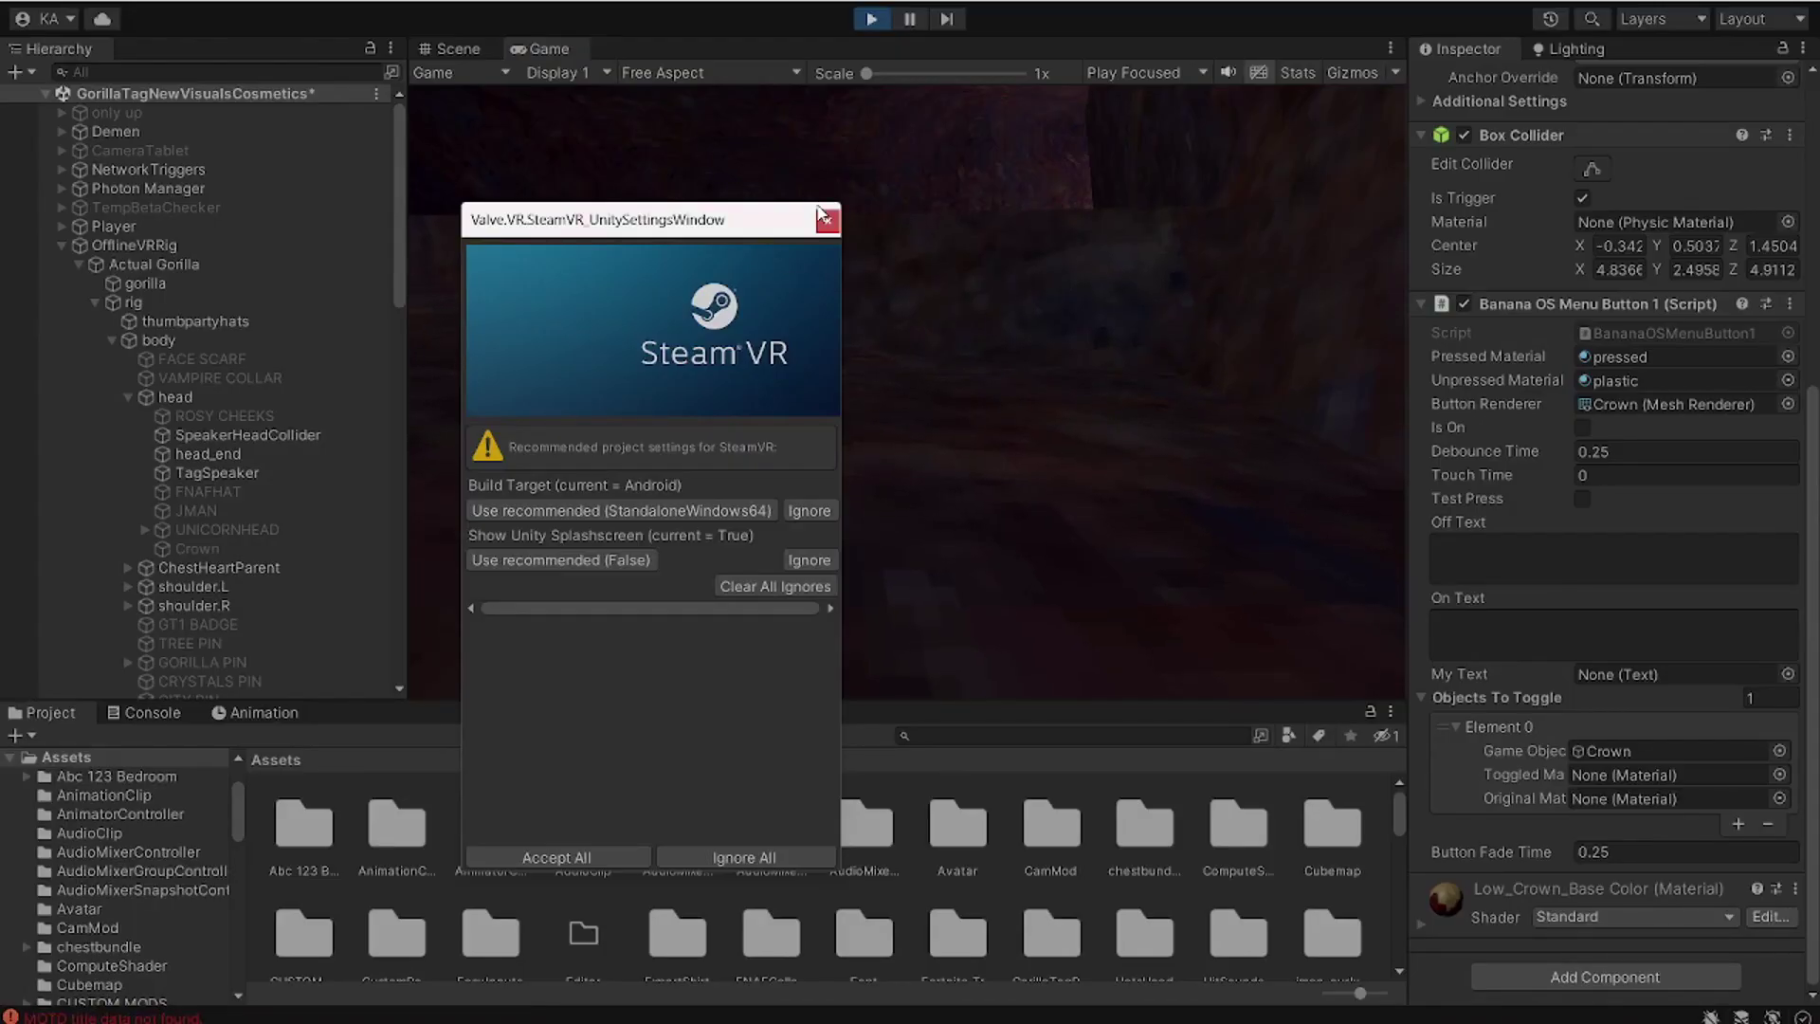
click(824, 219)
click(459, 48)
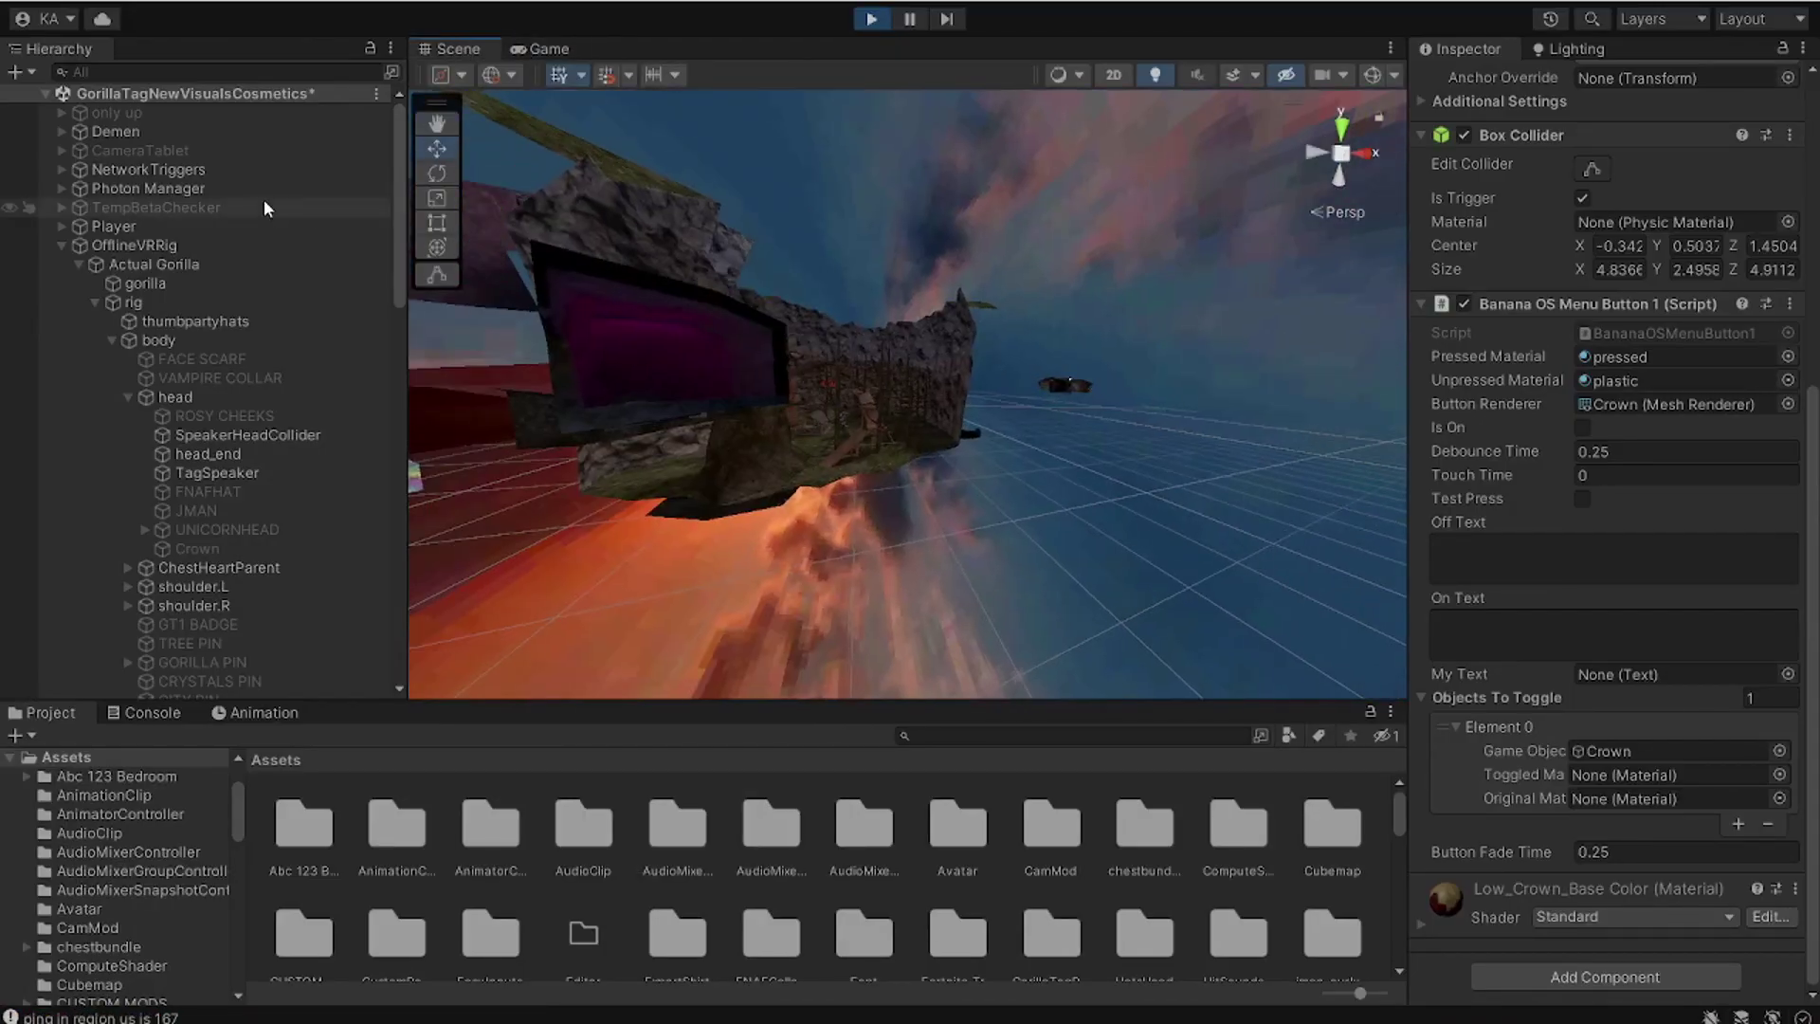
scroll(192, 436, down, 15)
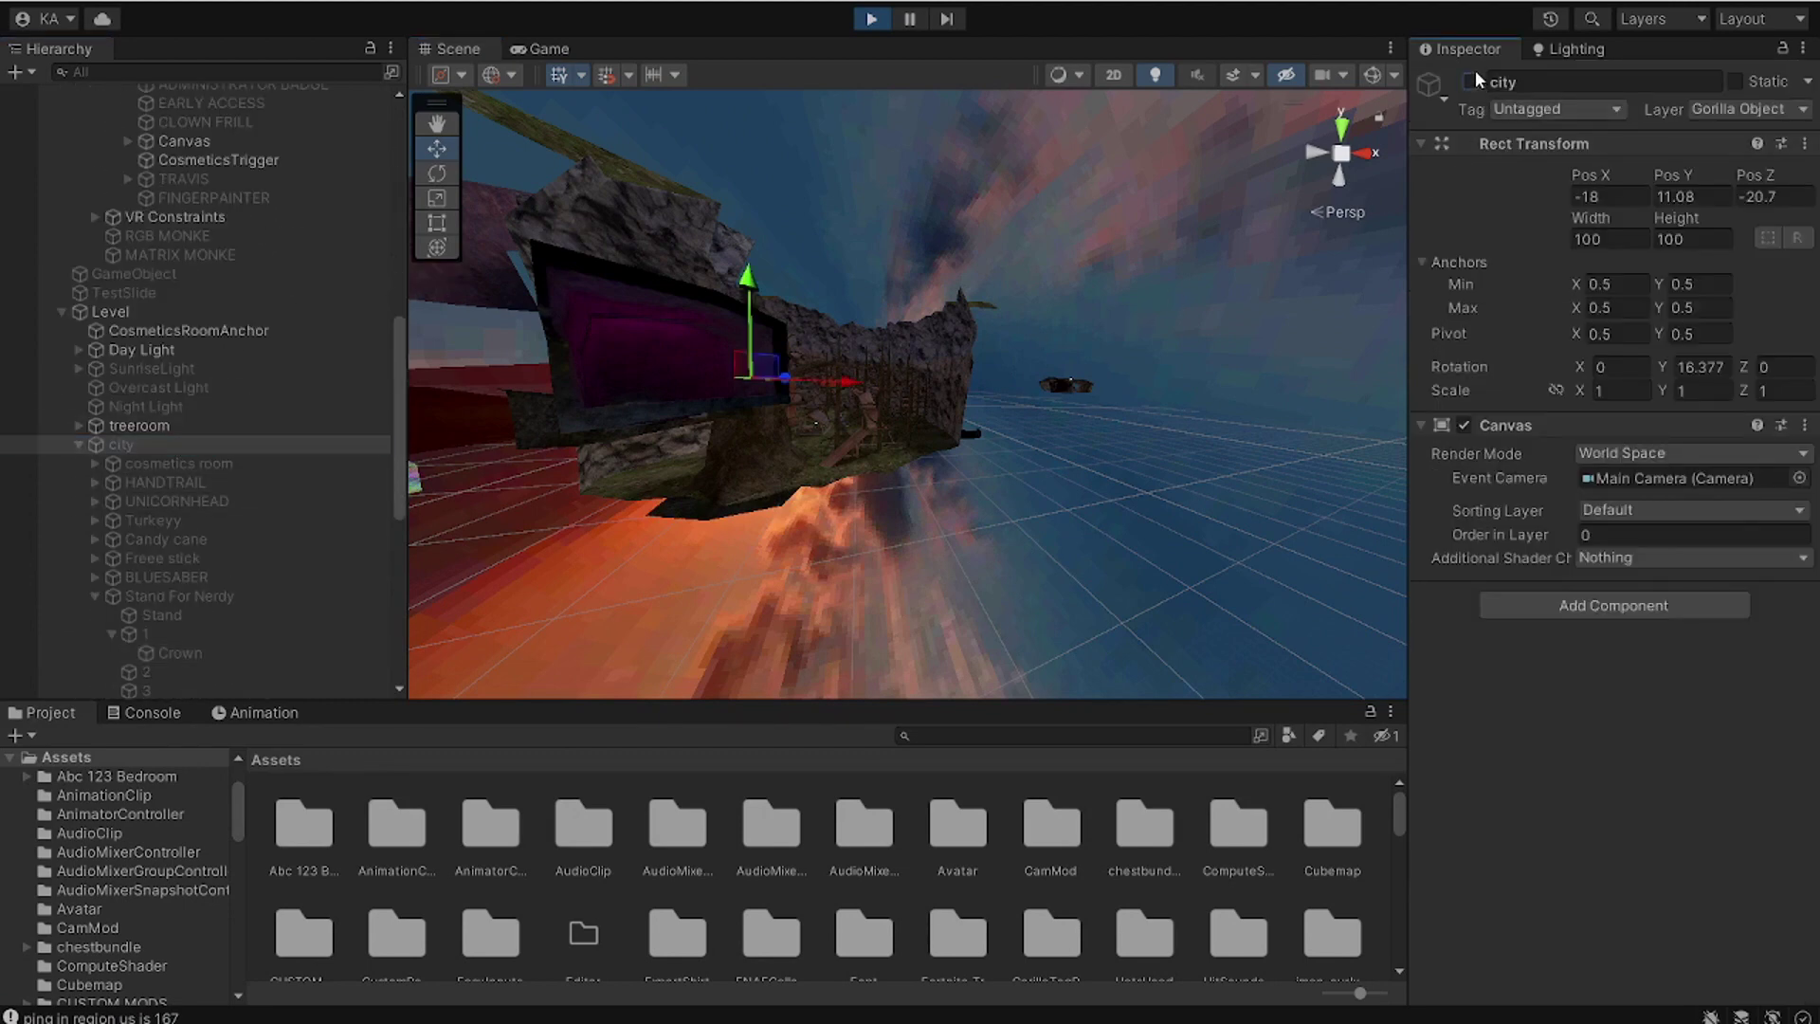
click(1470, 82)
Step: Select the Crown on the stand, test its menu button and view the gorilla's head
right_drag(846, 322, 1266, 403)
click(876, 292)
click(876, 292)
scroll(1621, 542, down, 3)
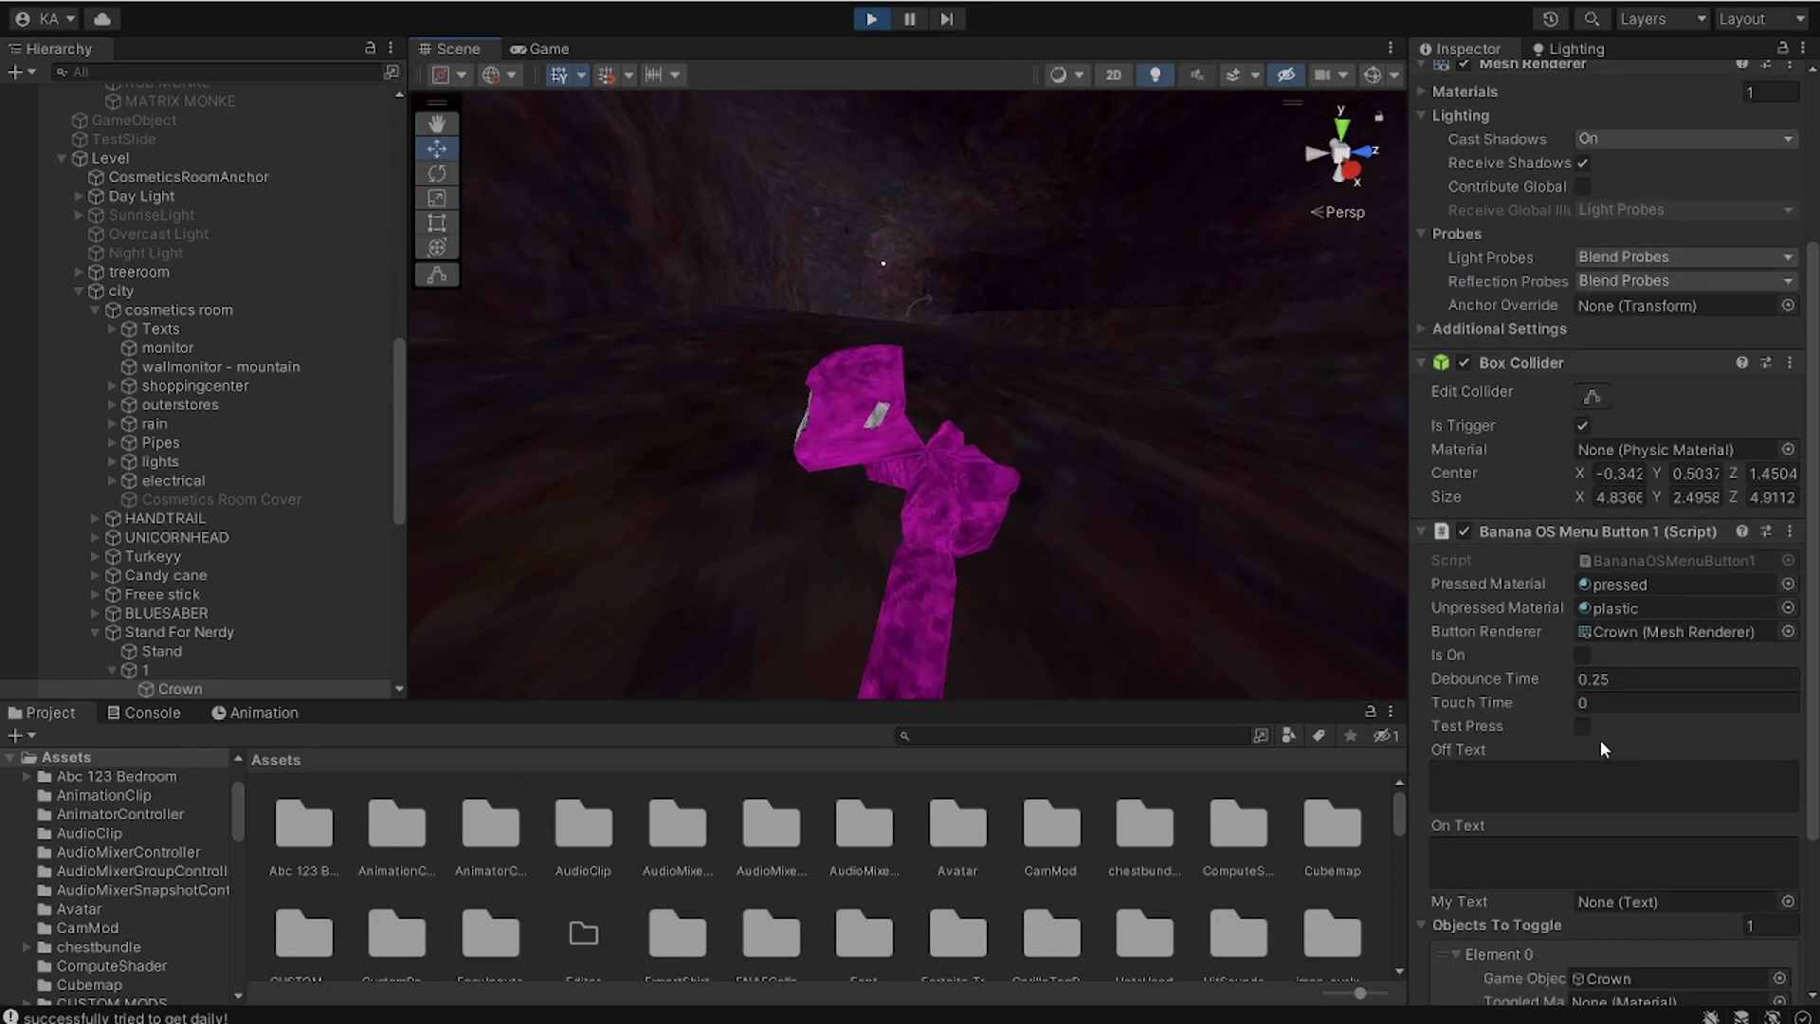
right_drag(802, 348, 992, 366)
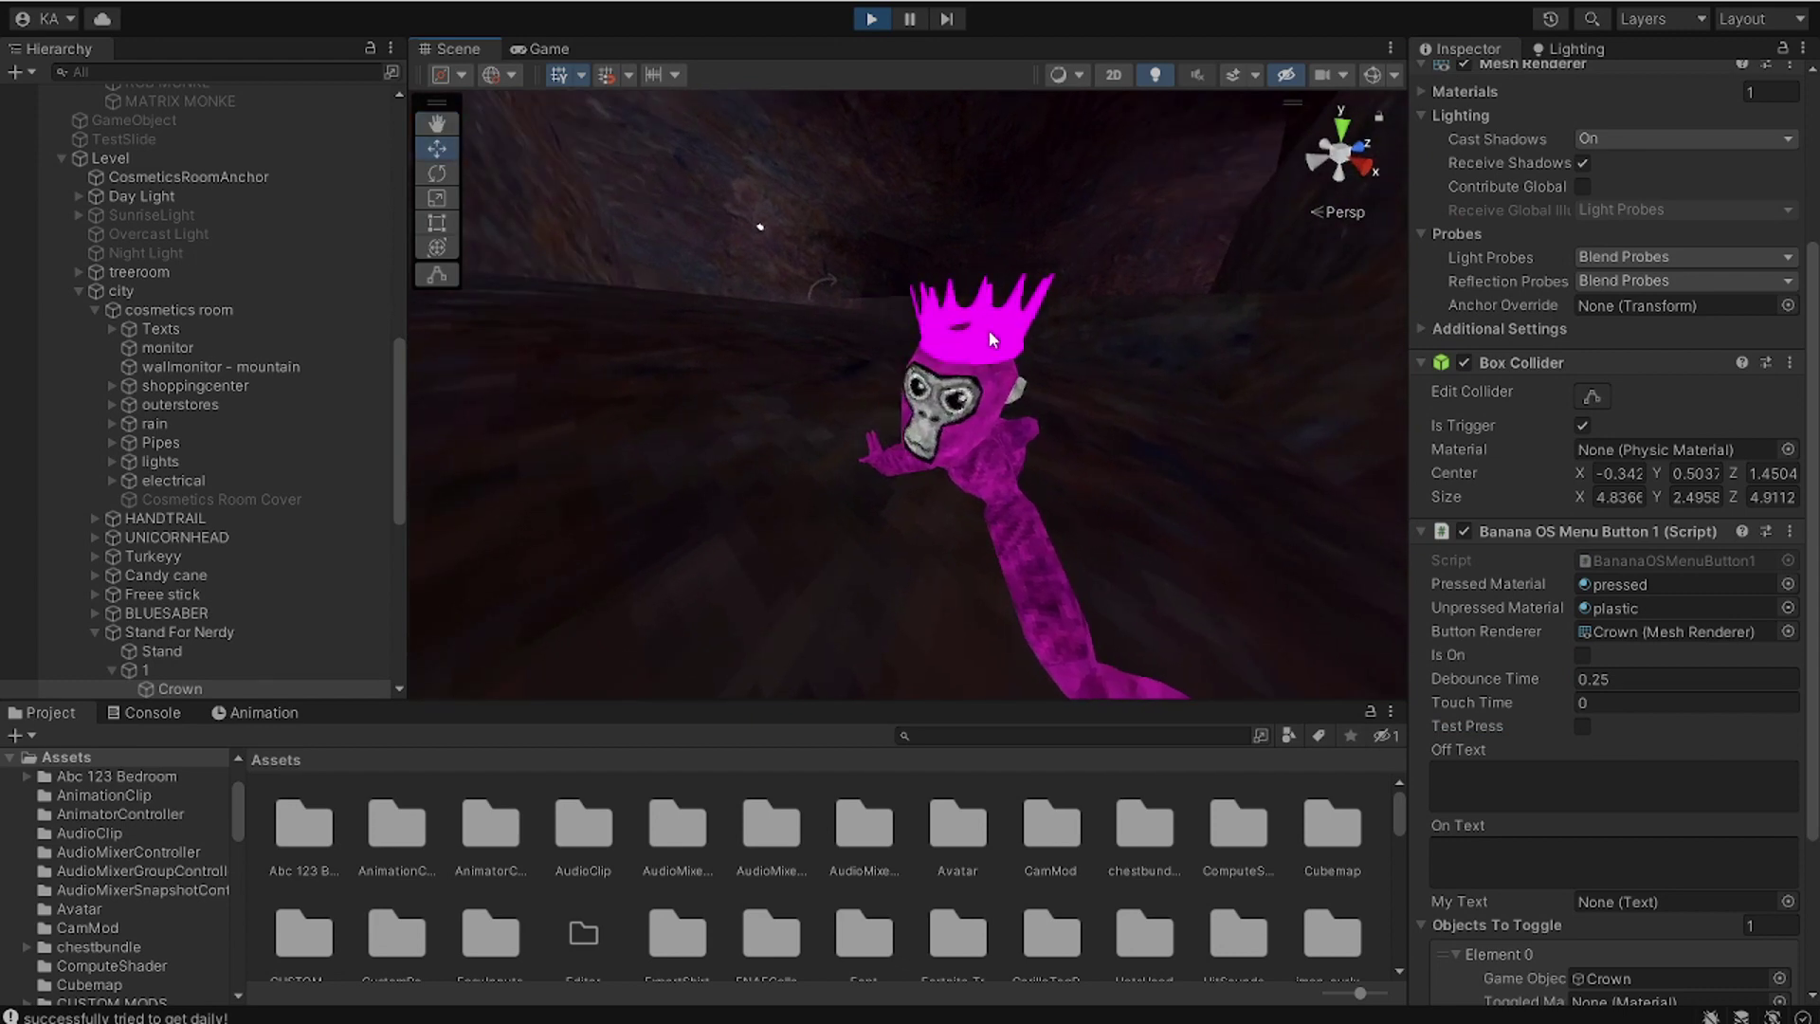
scroll(1674, 577, down, 2)
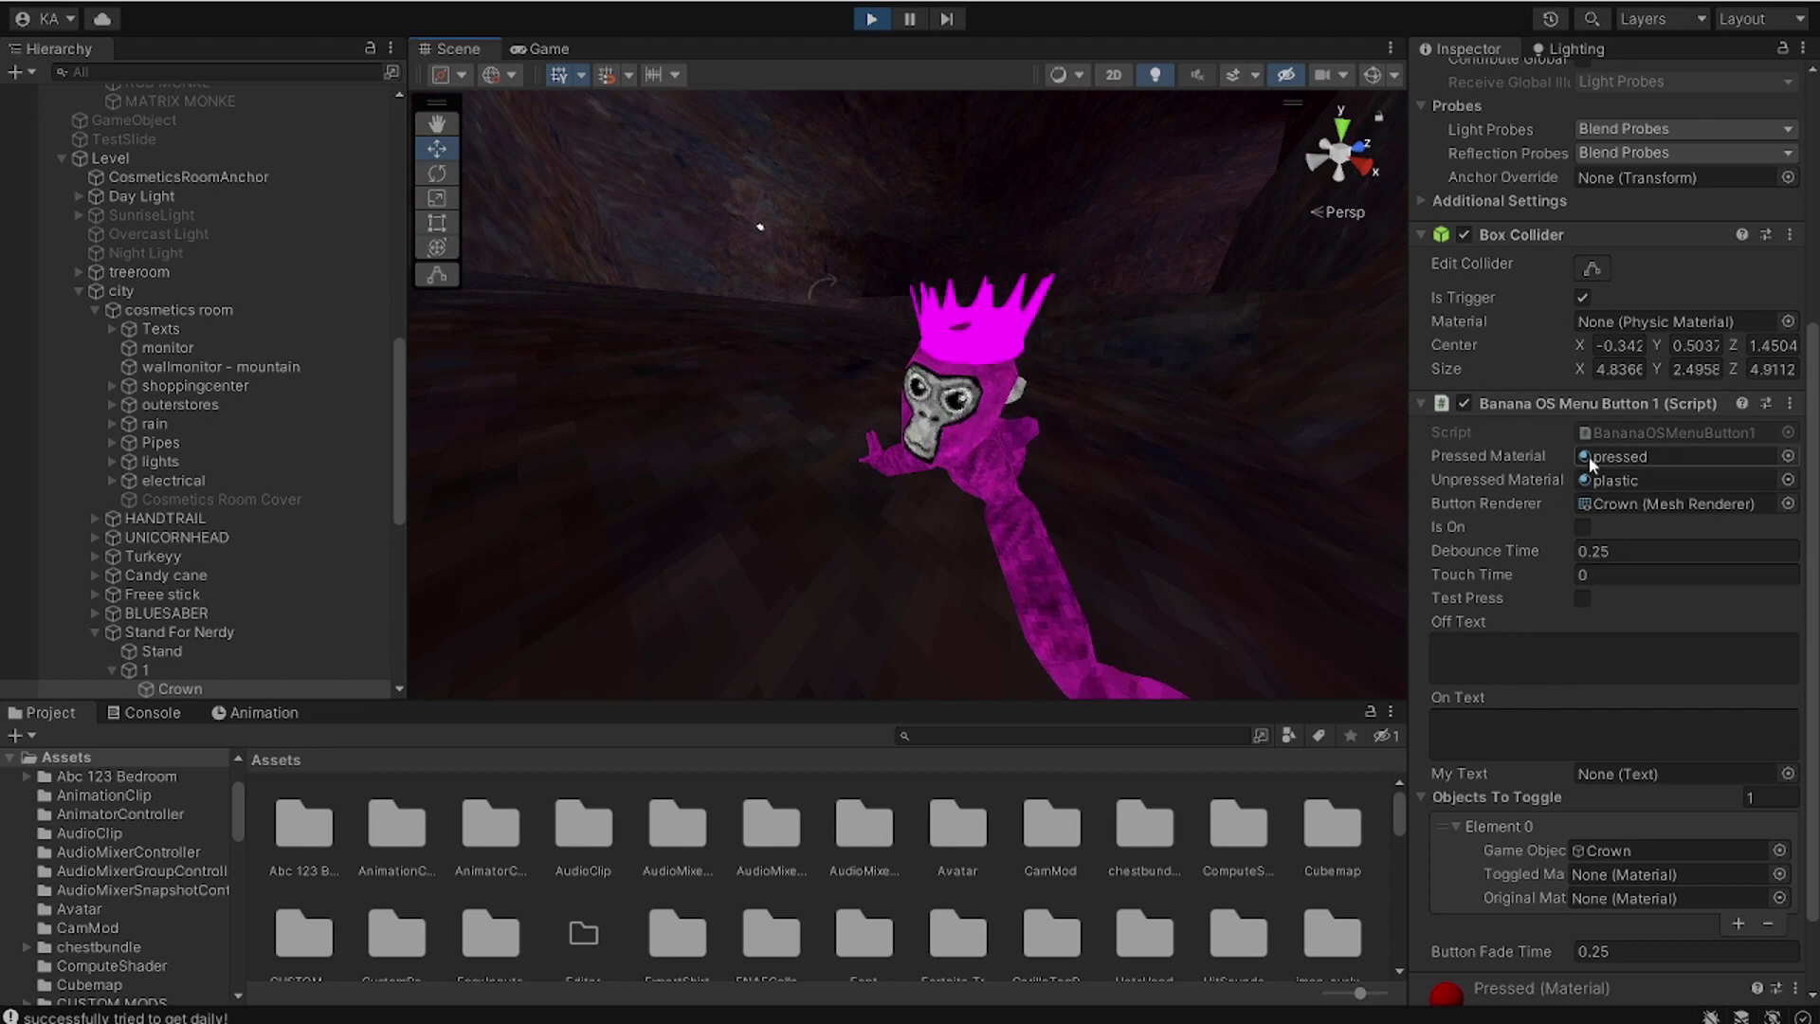
click(1787, 480)
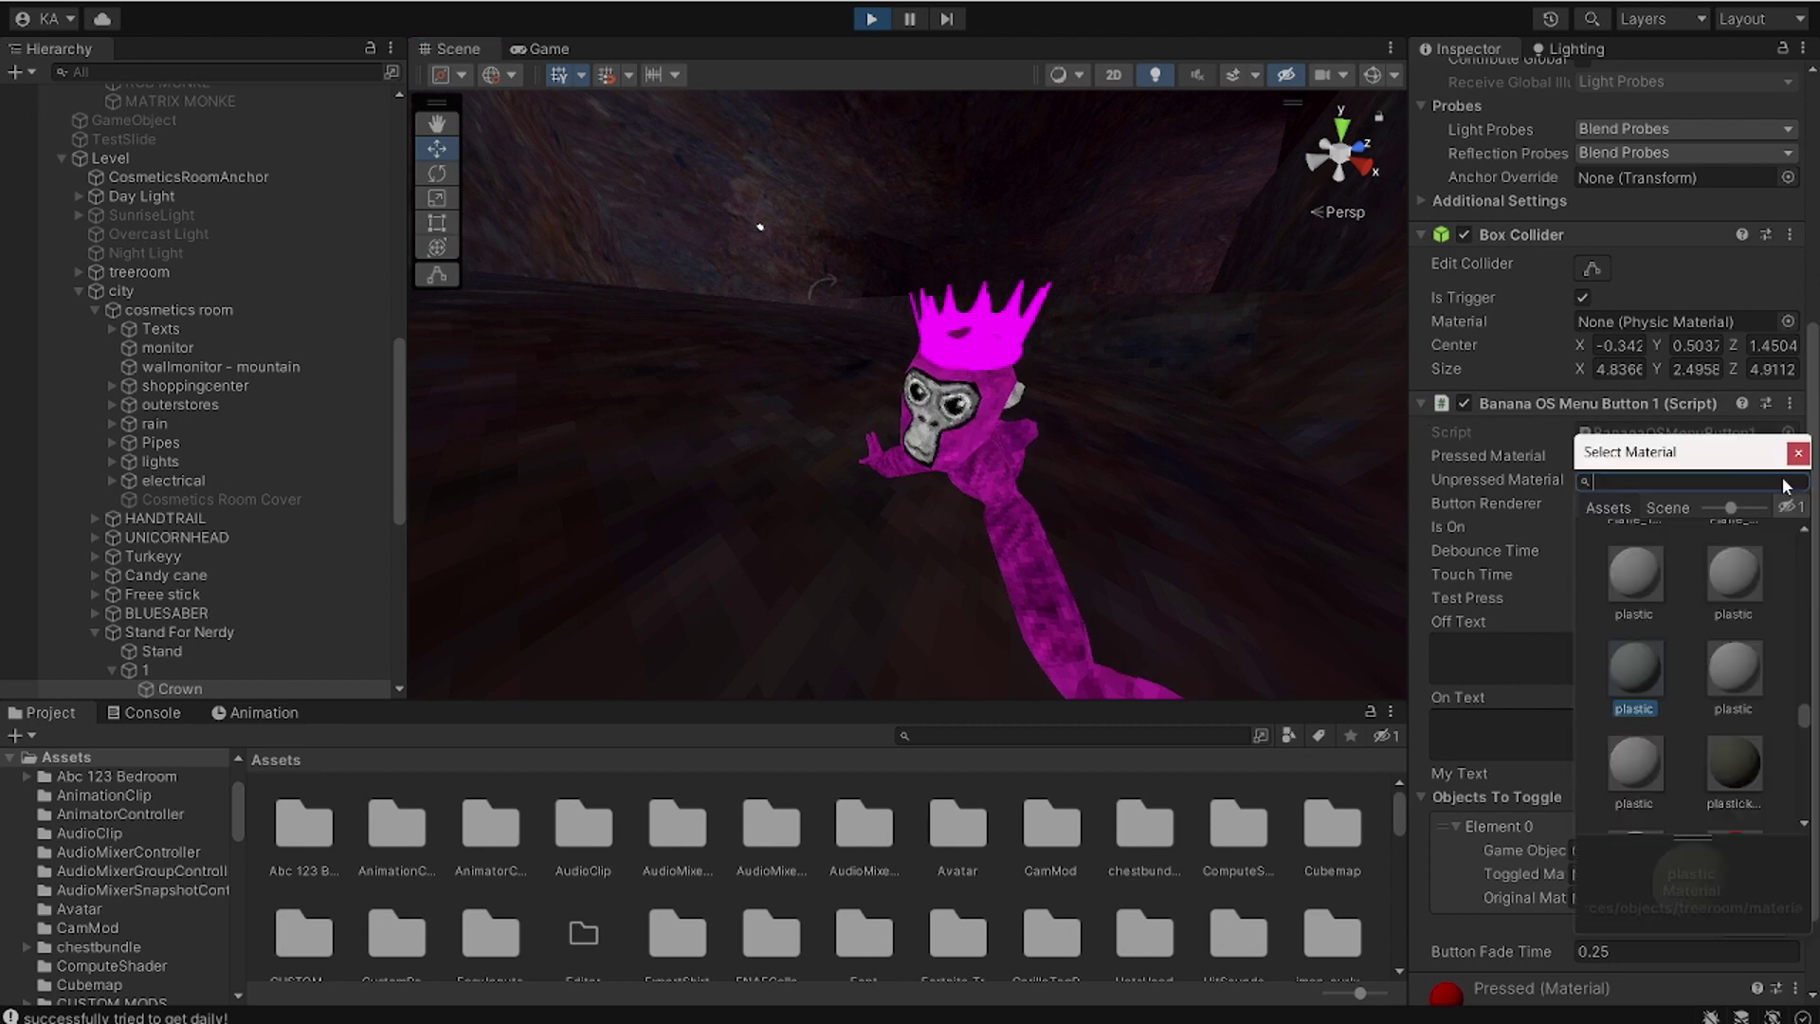
scroll(1623, 569, up, 3)
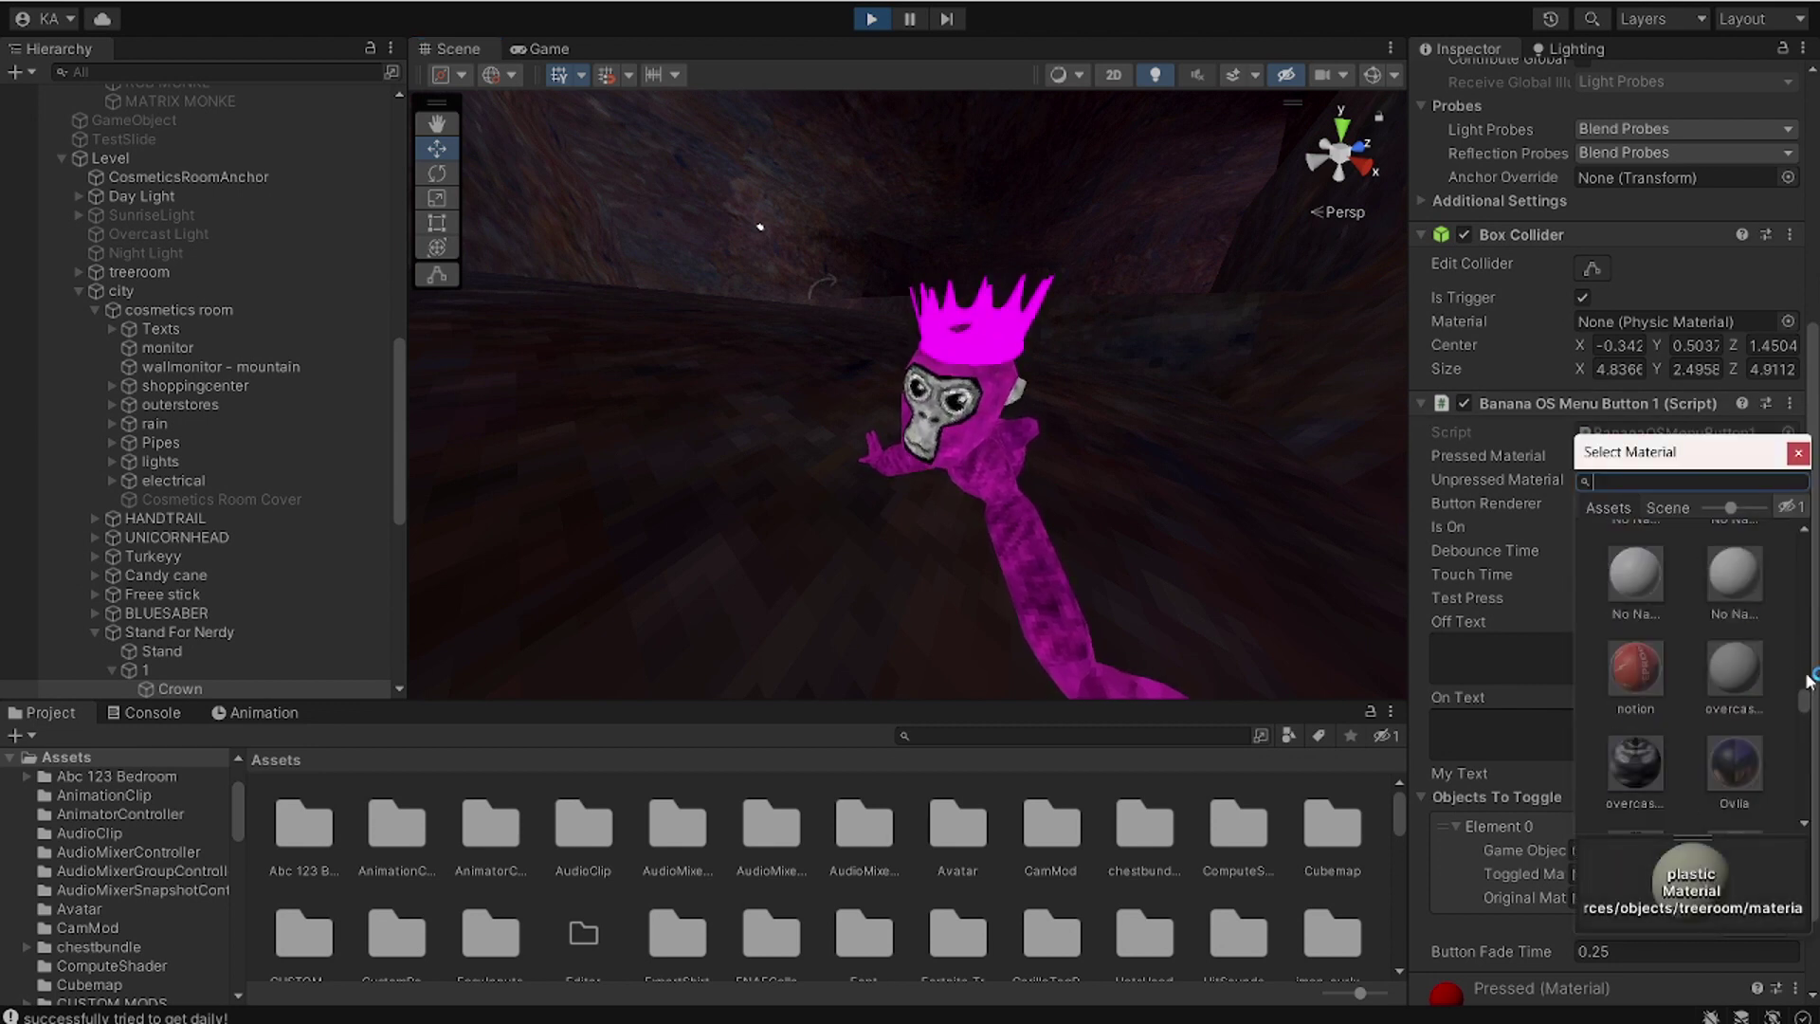
drag(1809, 700, 1809, 478)
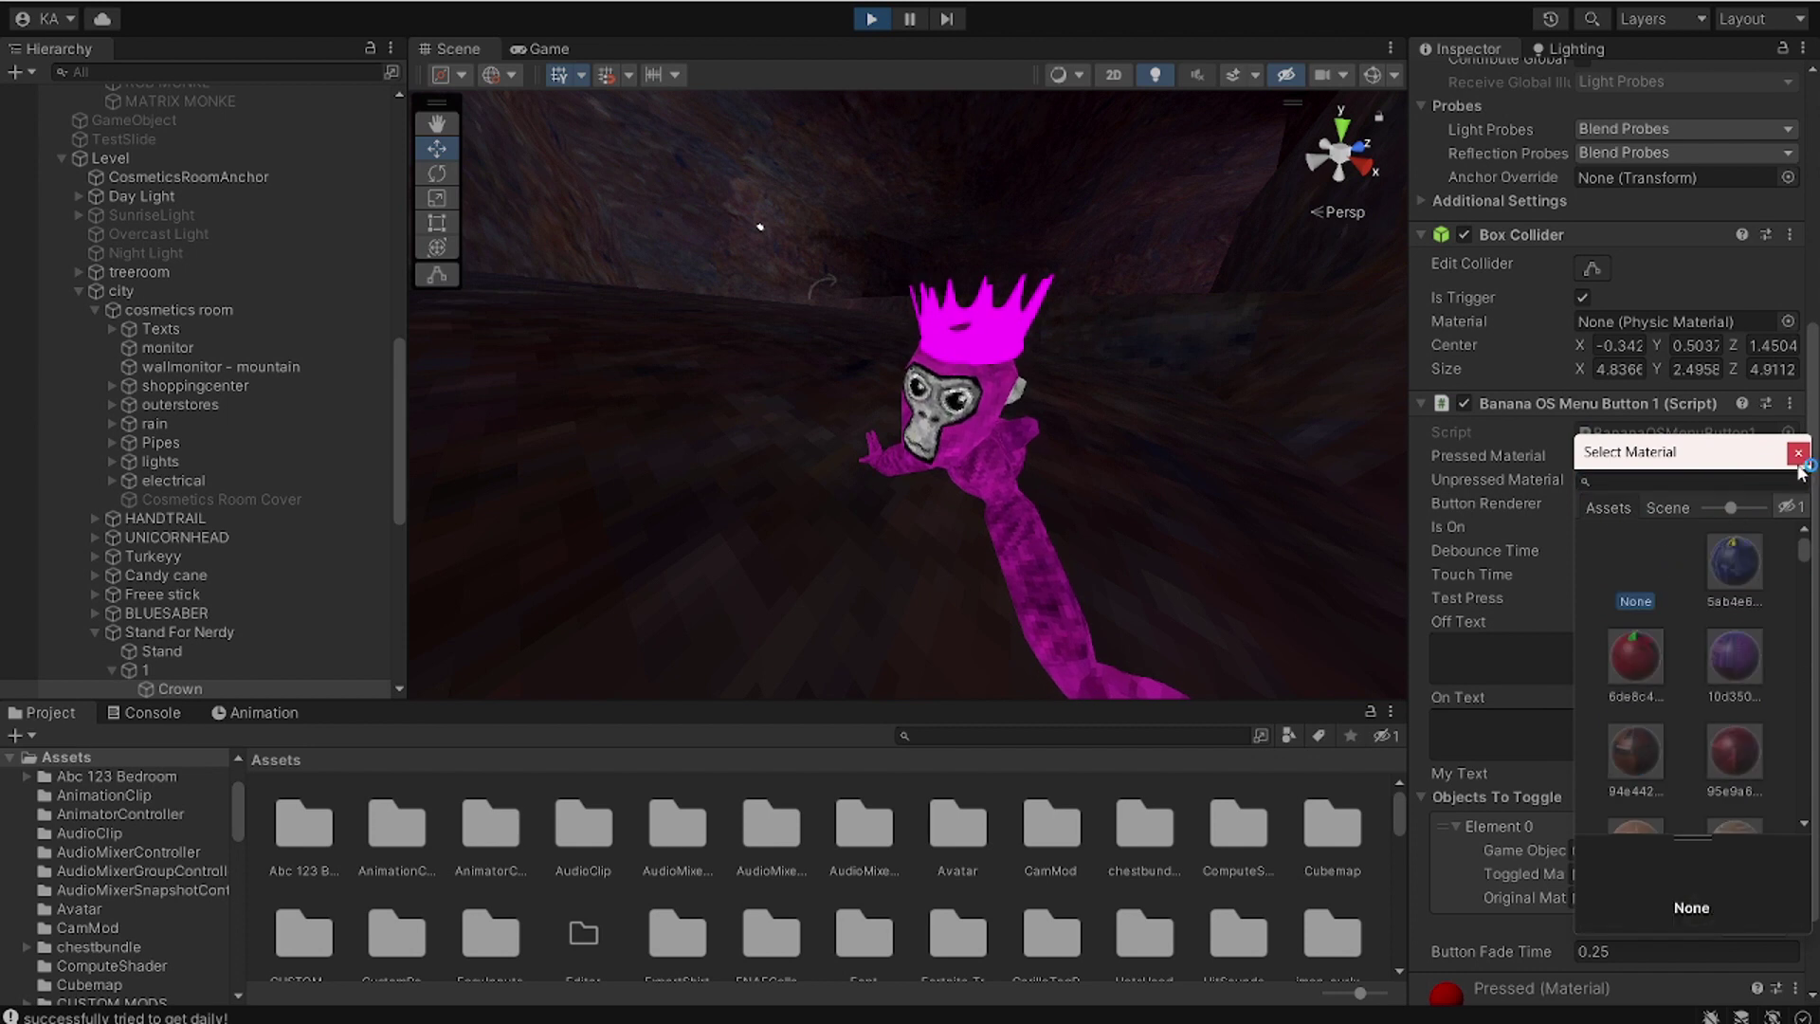
click(1798, 453)
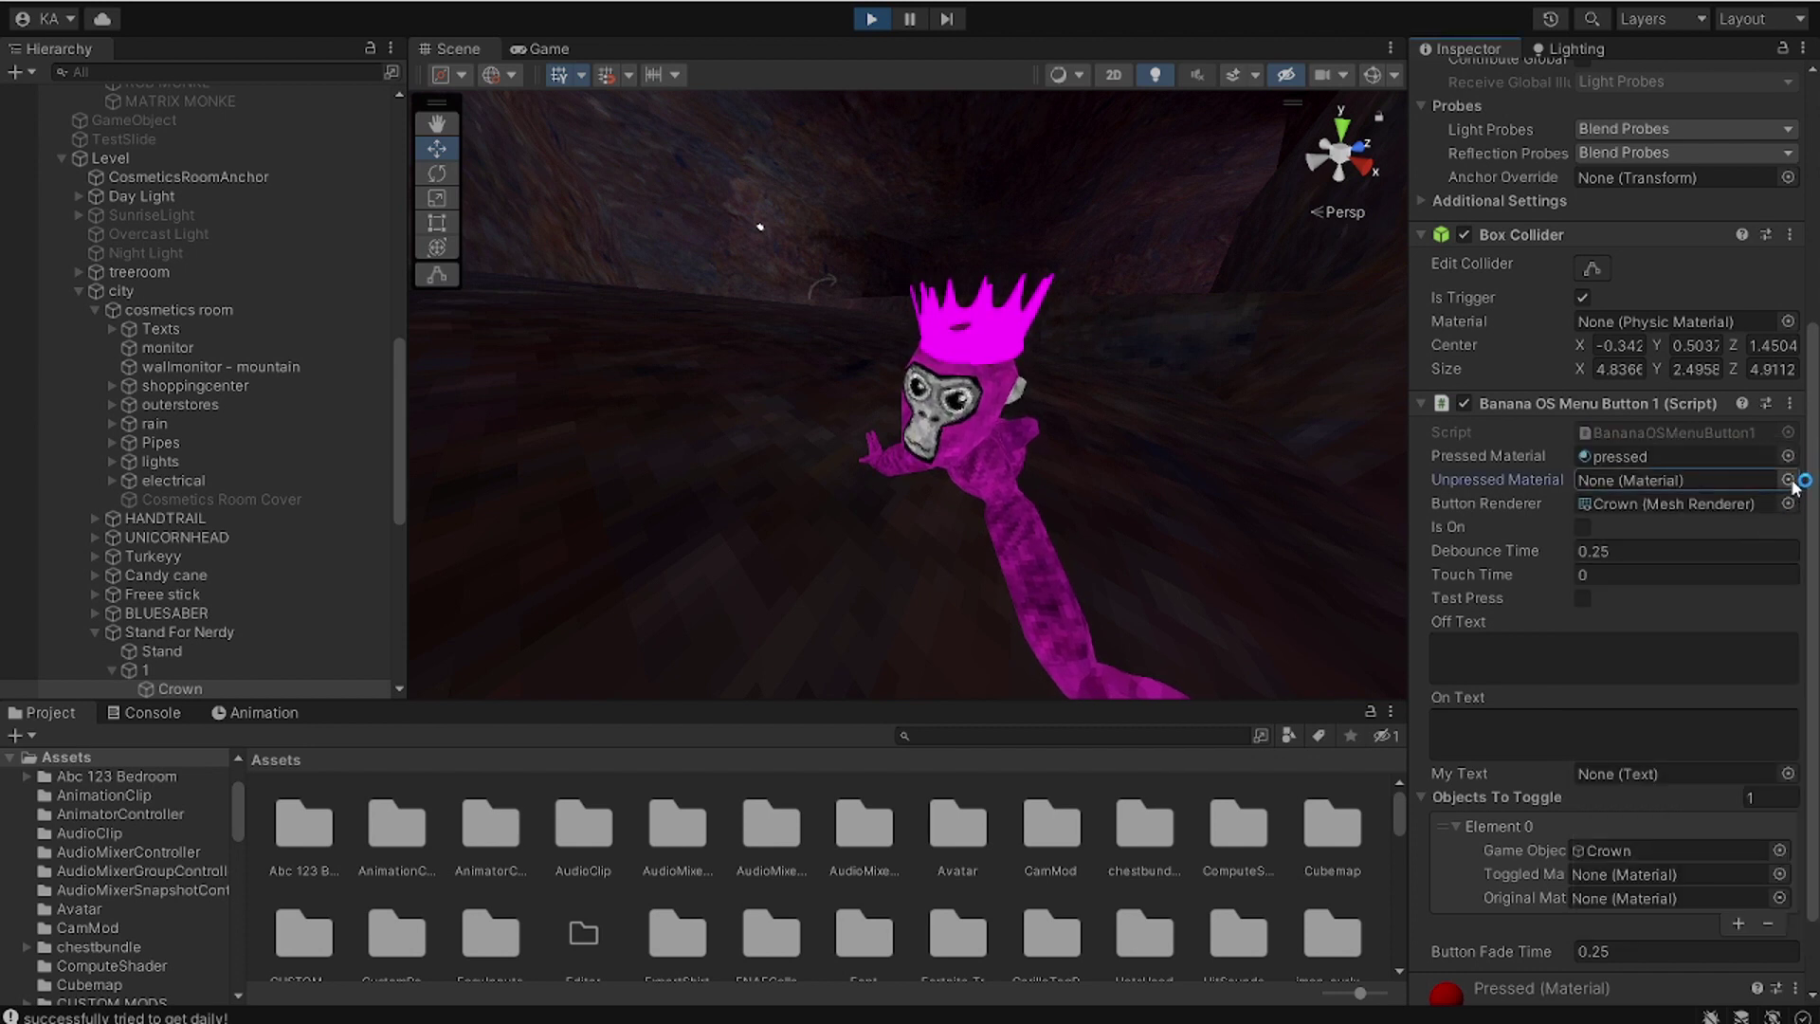
Step: Set the stand Crown's Unpressed Material to low_Crown_BaseColor and test its menu button
click(1788, 480)
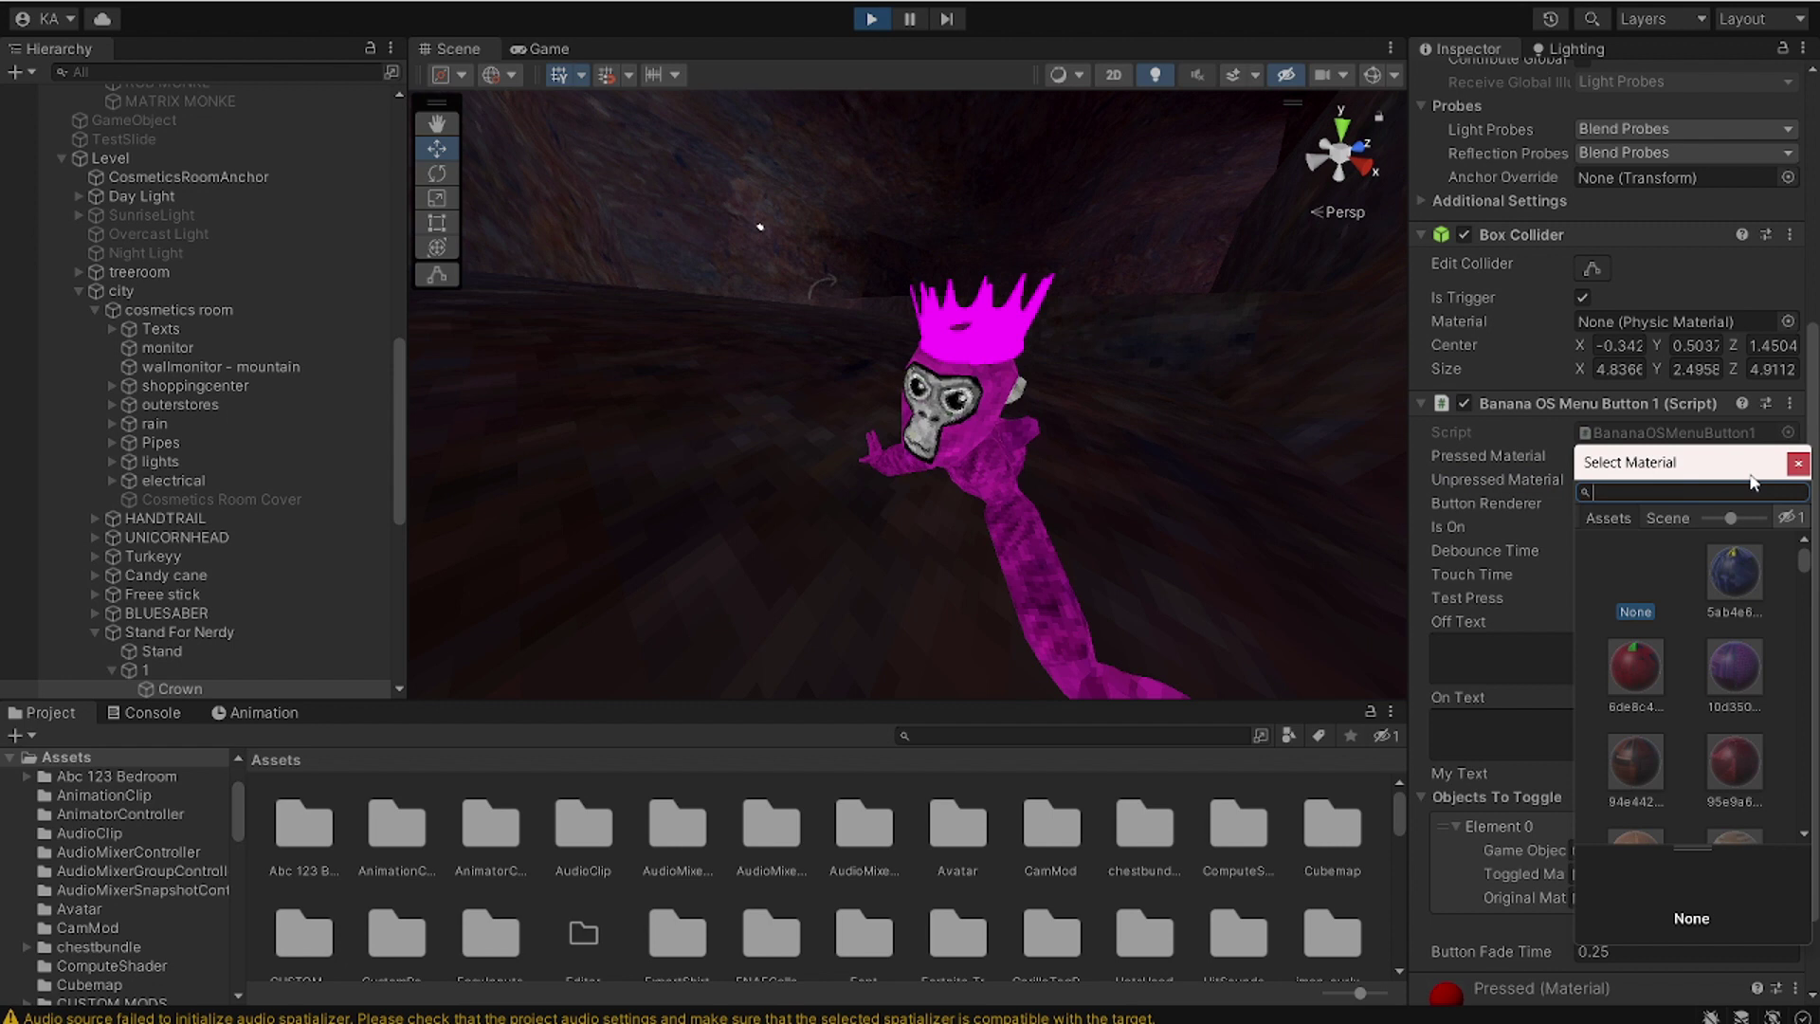
text(v)
key(BackSpace)
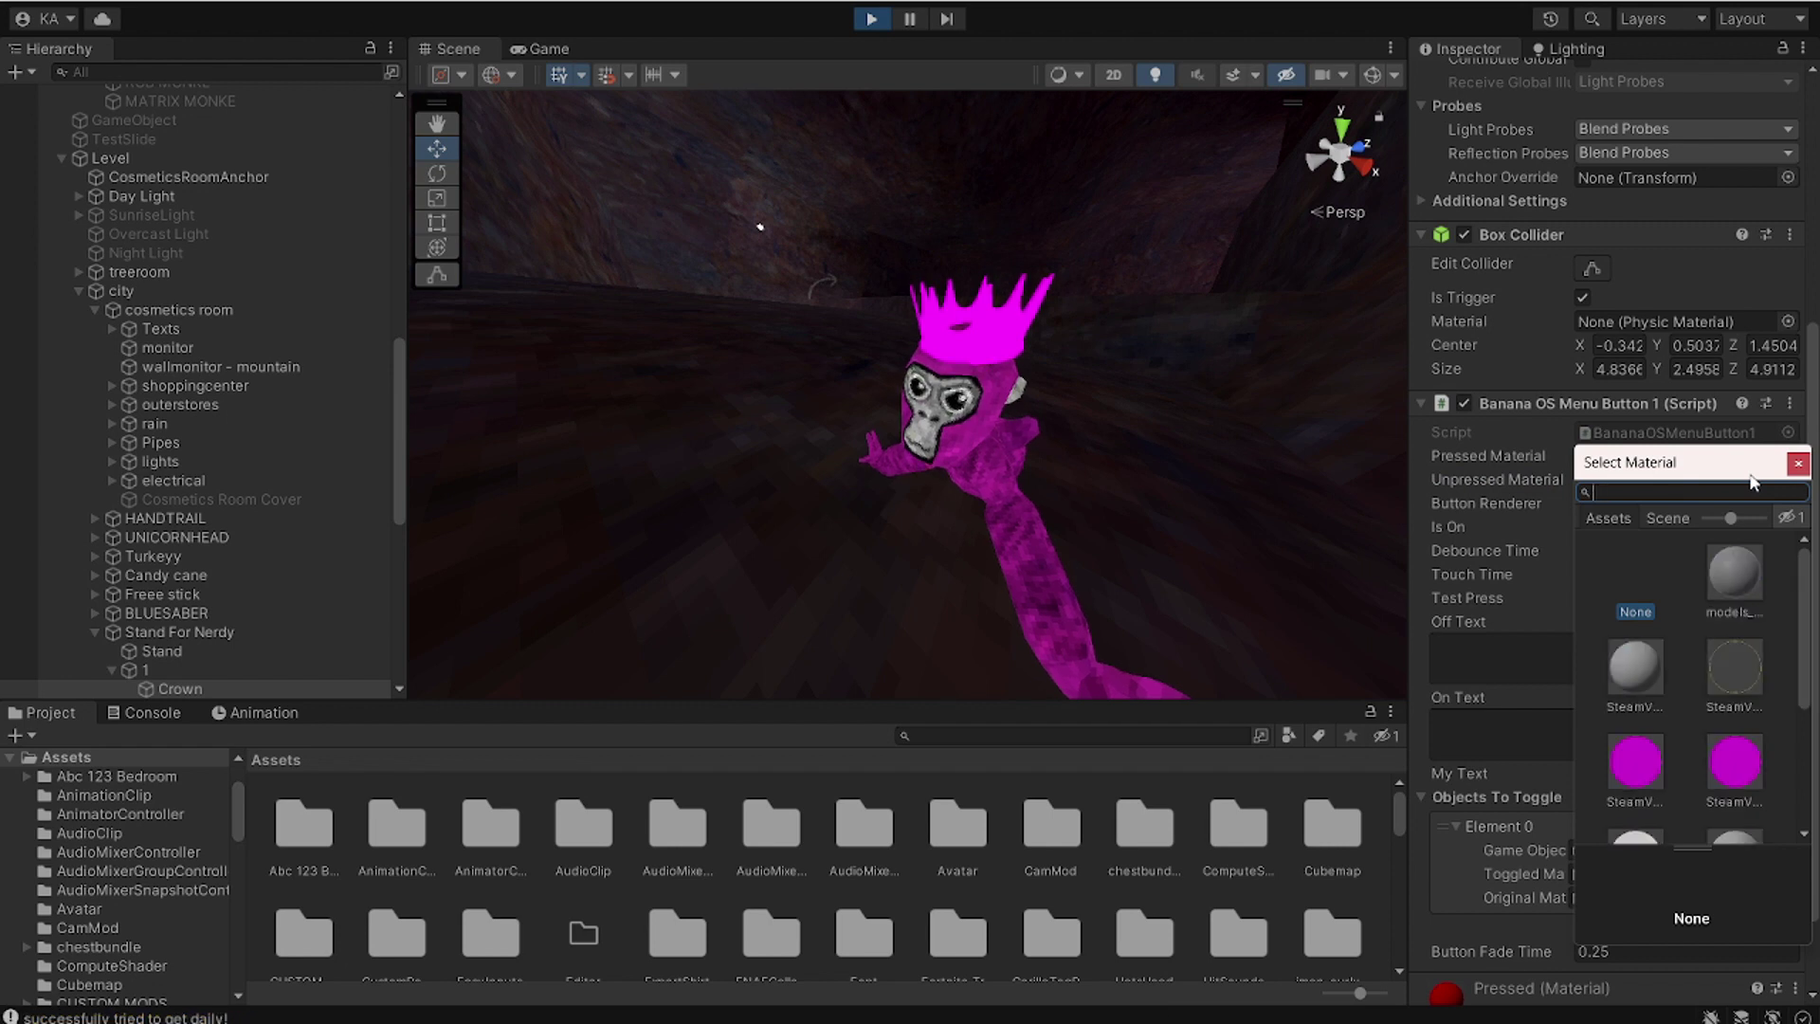
text(crown)
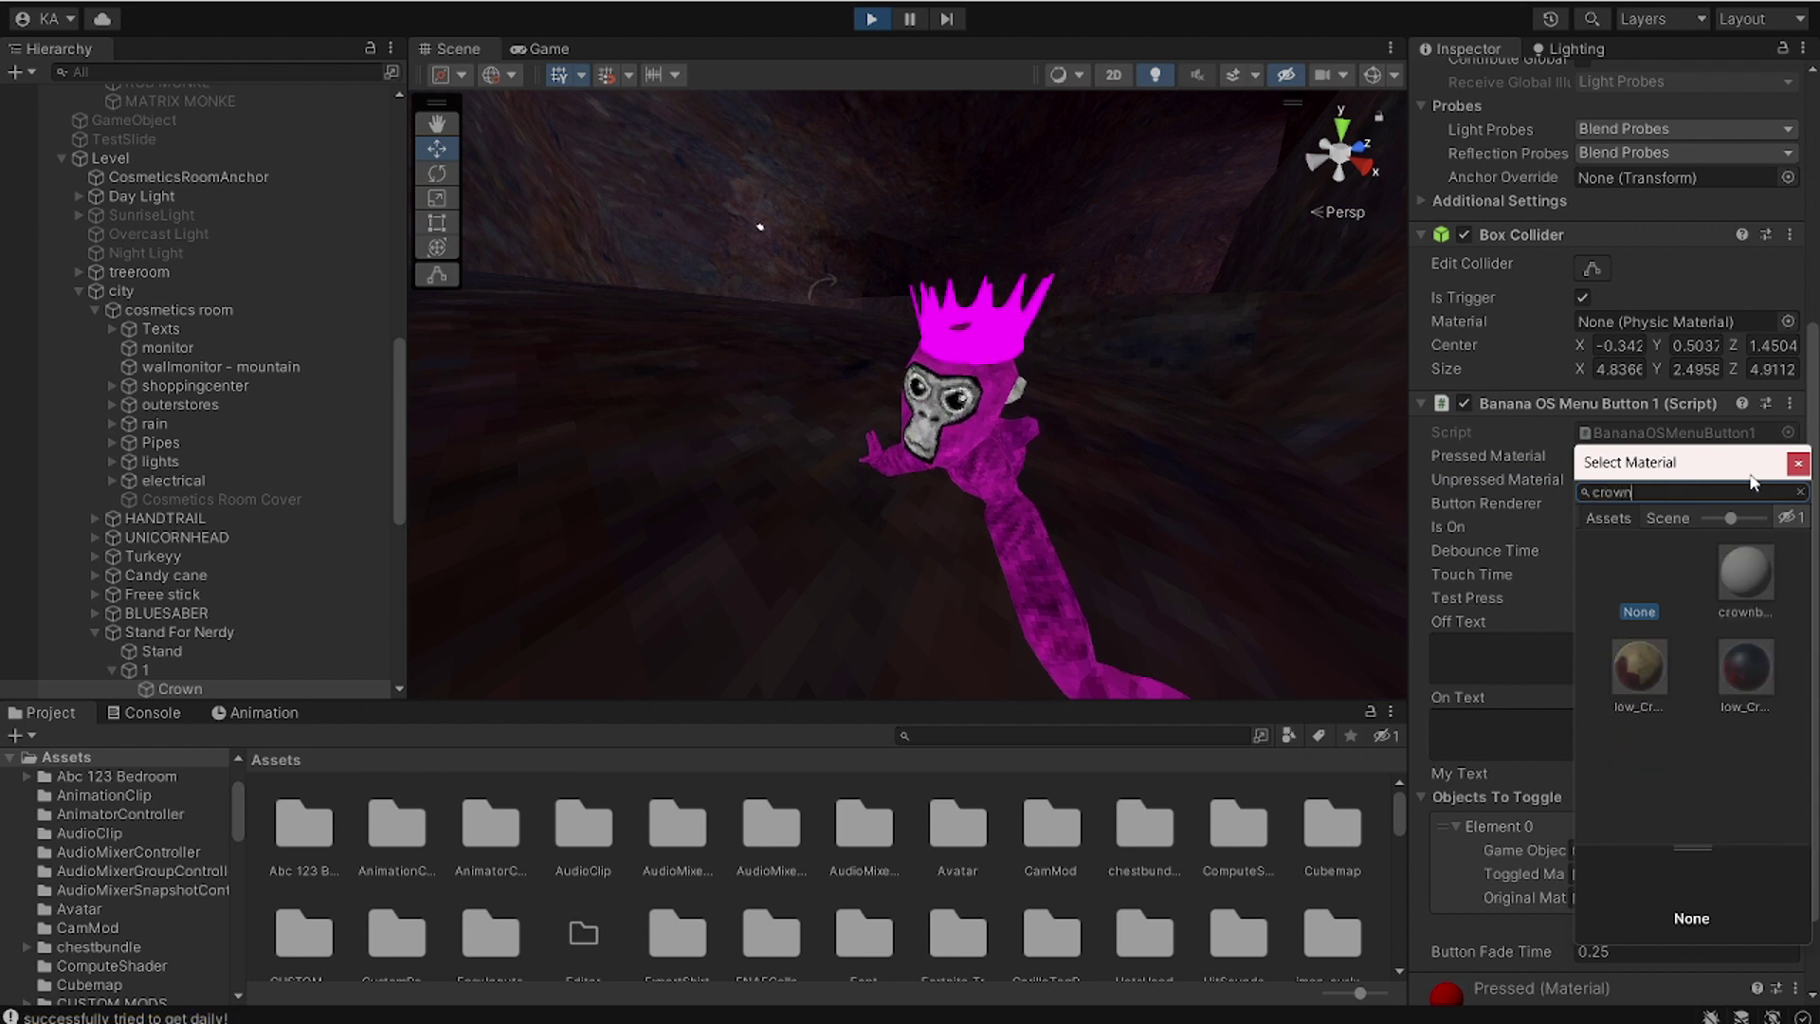
click(1799, 462)
click(1580, 599)
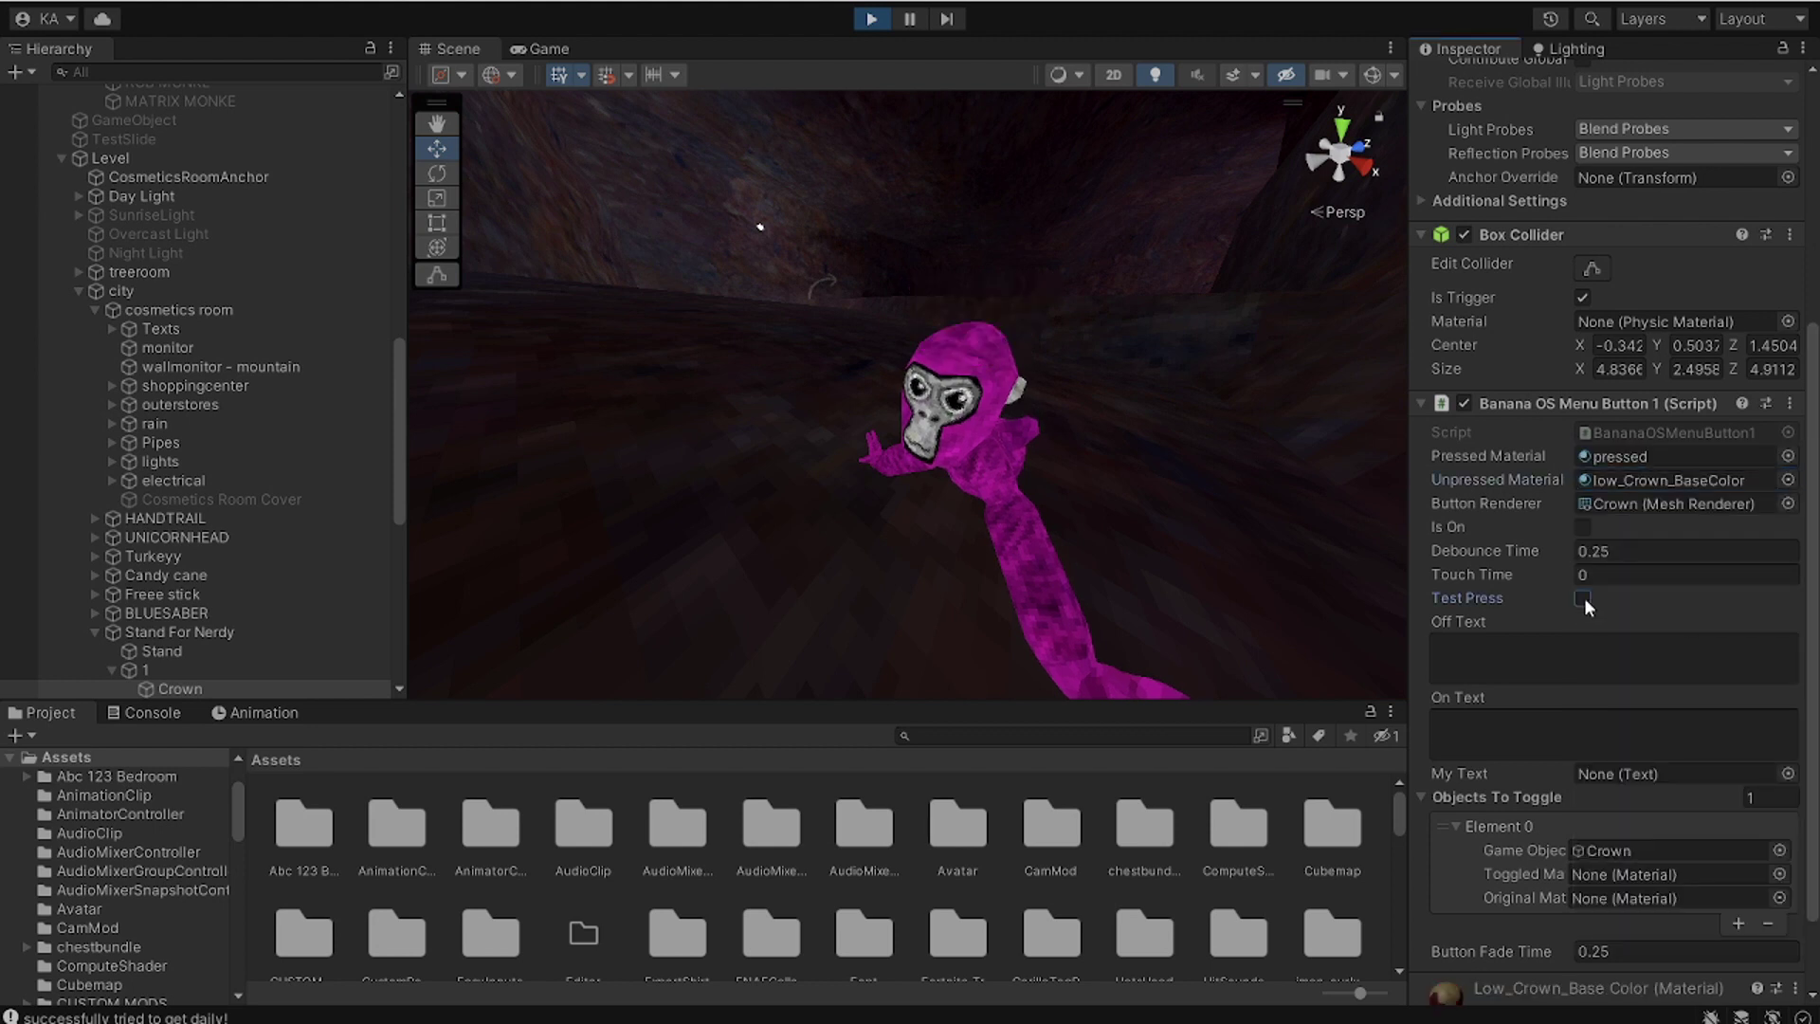
Step: Apply the Low_Crown_Base Color material to the Crown on the gorilla's head and clear the asset search
click(985, 347)
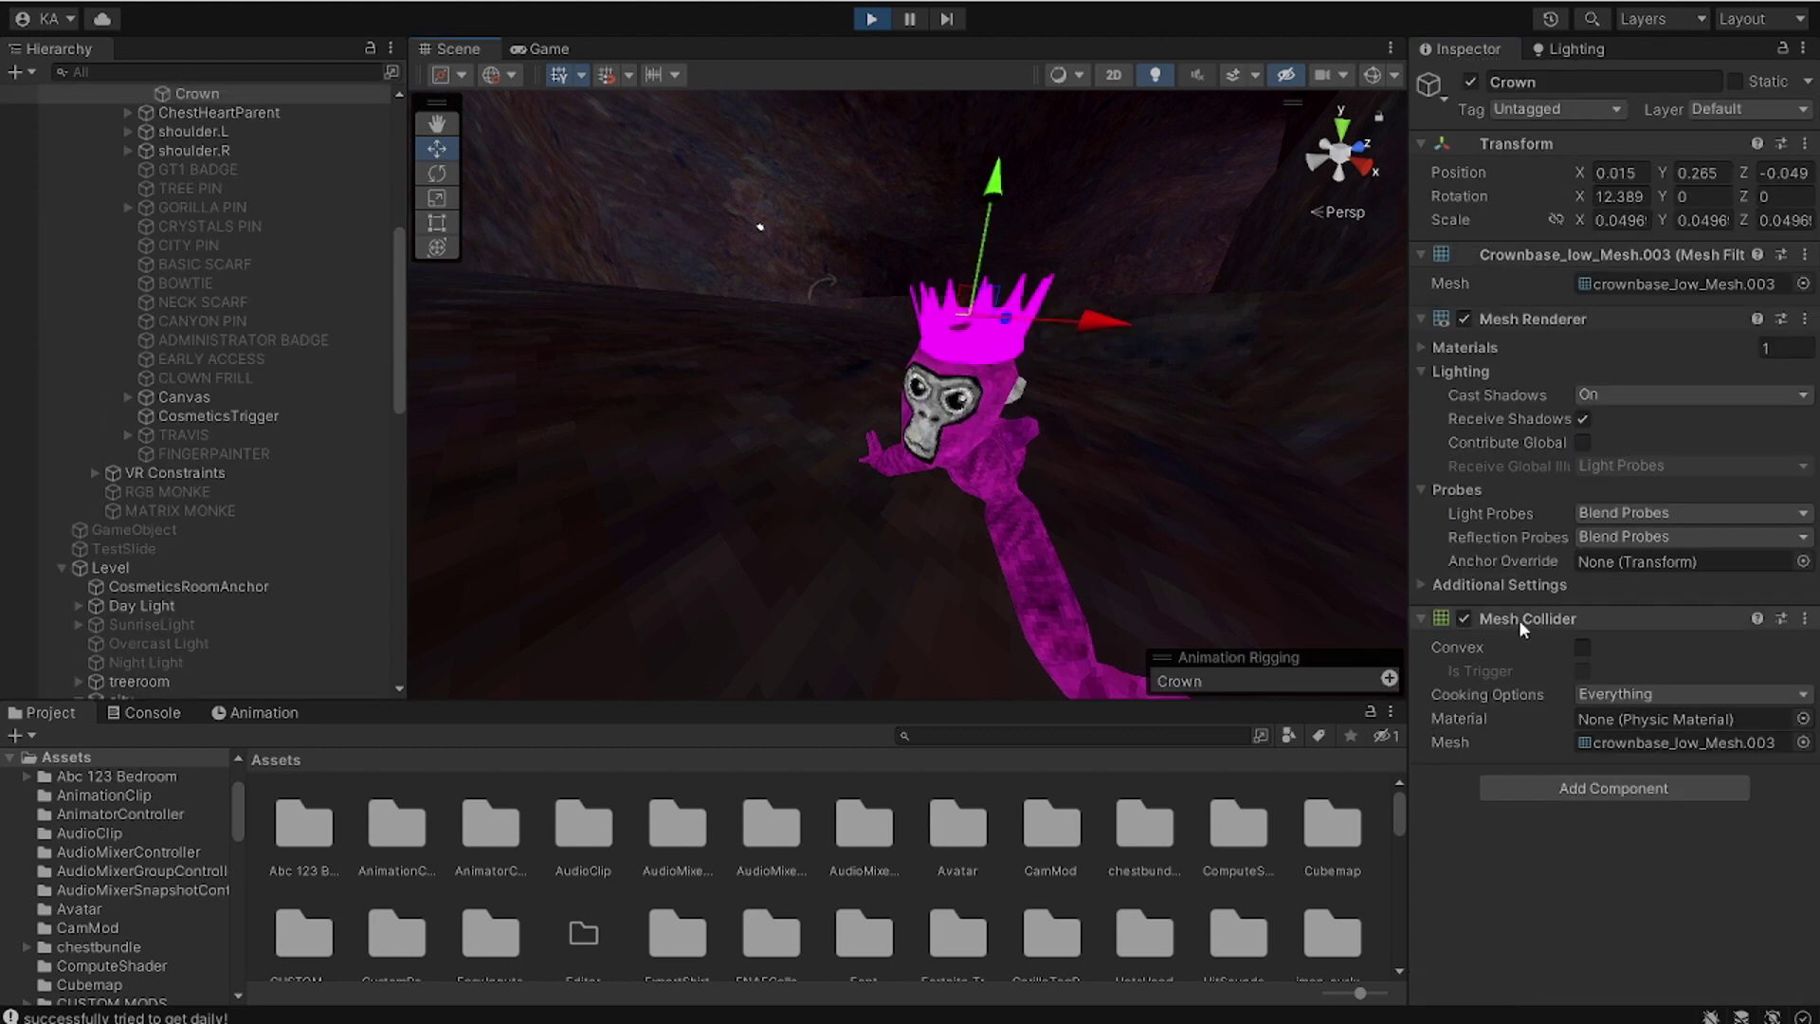
scroll(201, 516, up, 5)
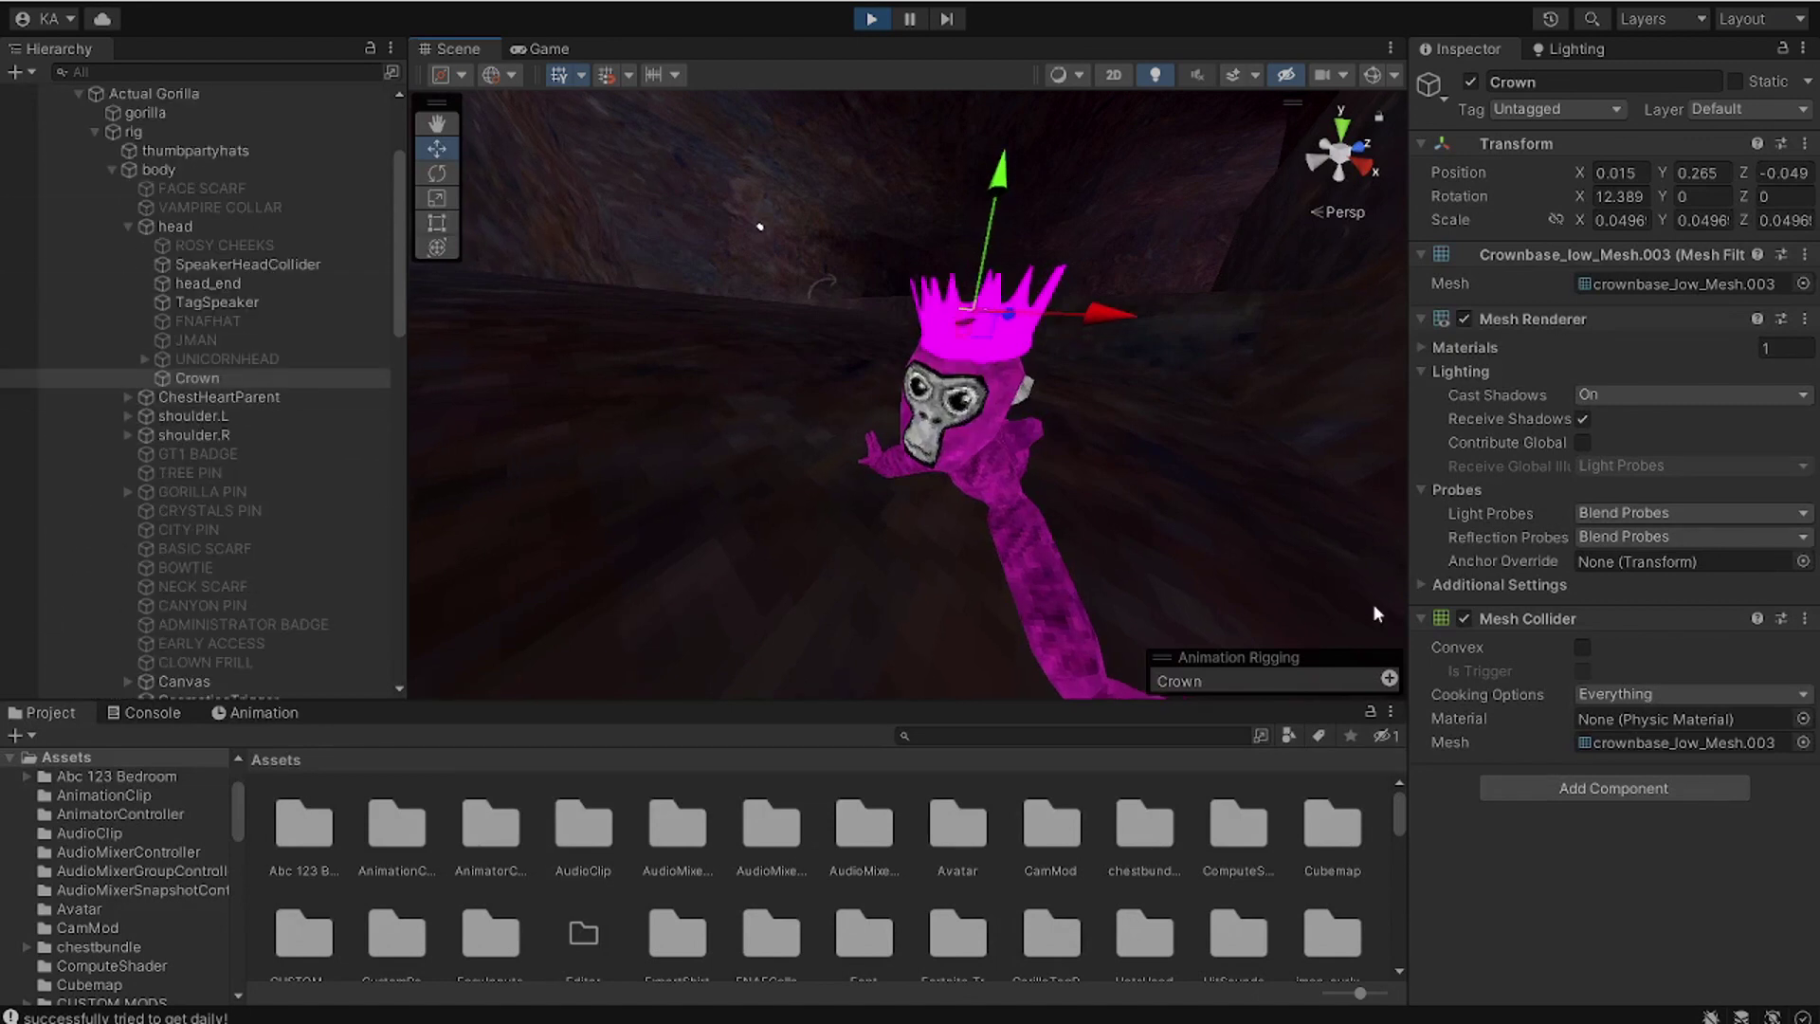
scroll(1372, 603, down, 3)
text(crown)
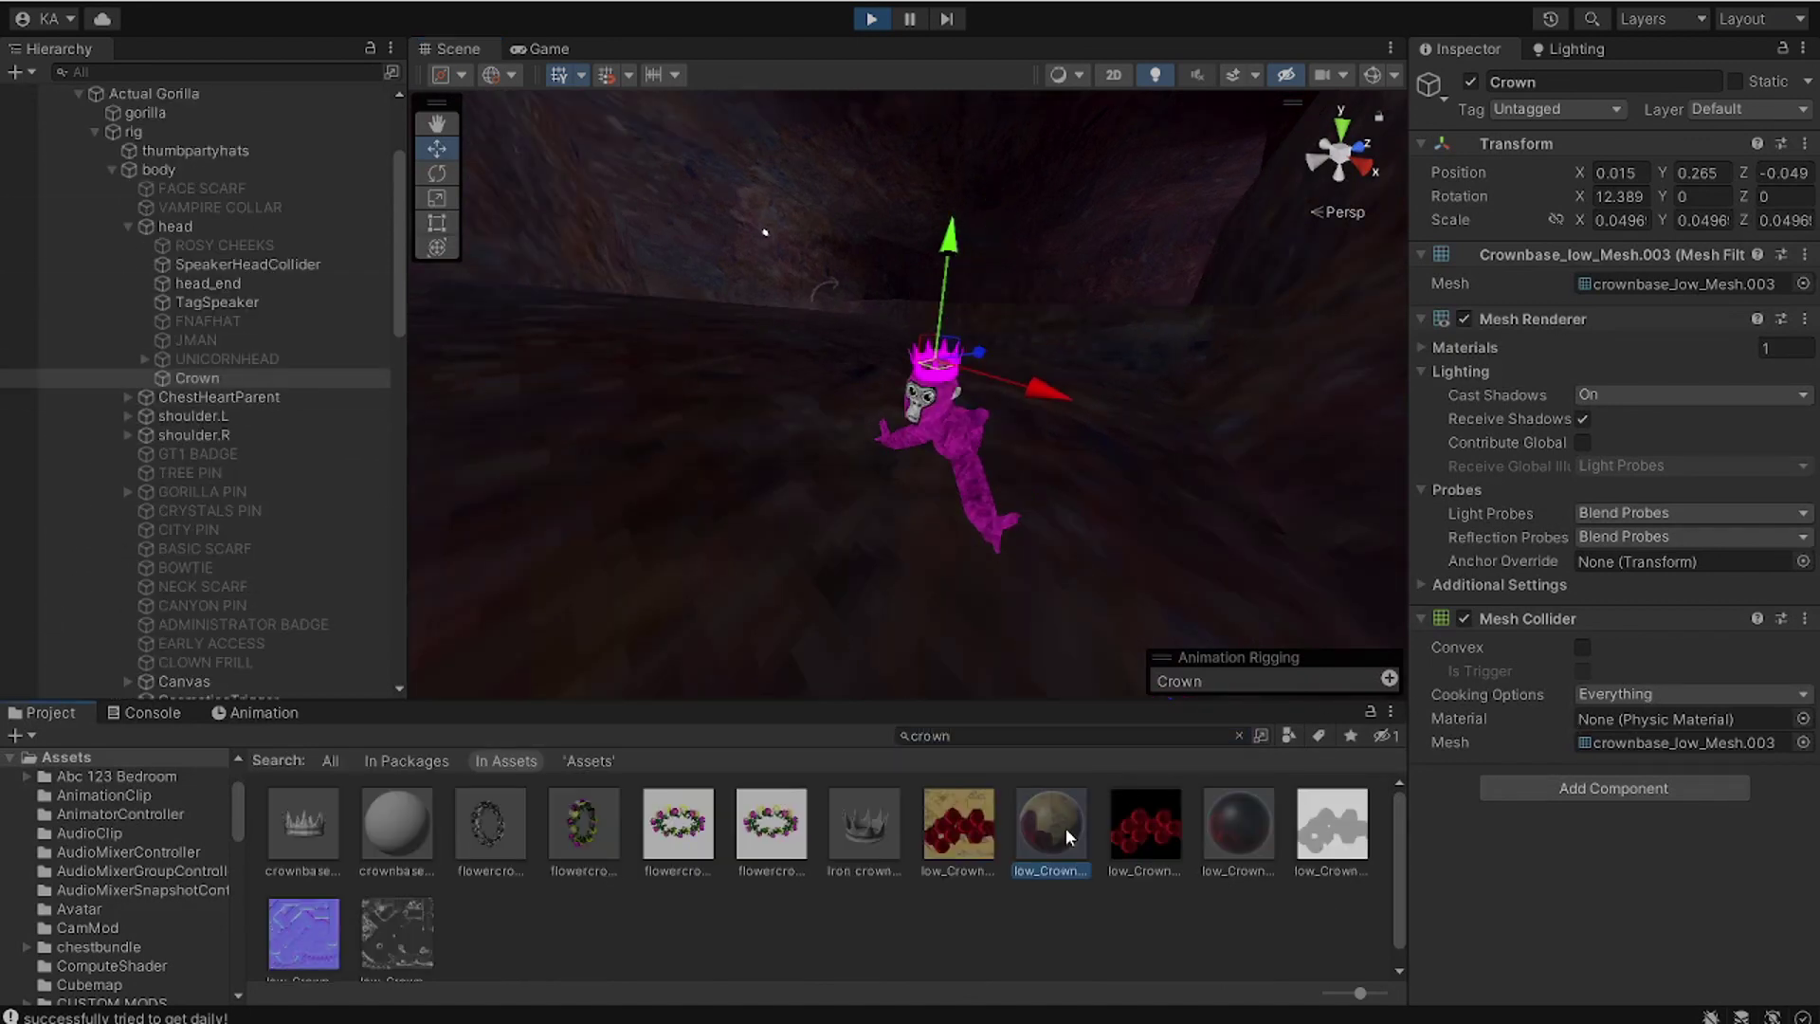
drag(1066, 828, 1594, 747)
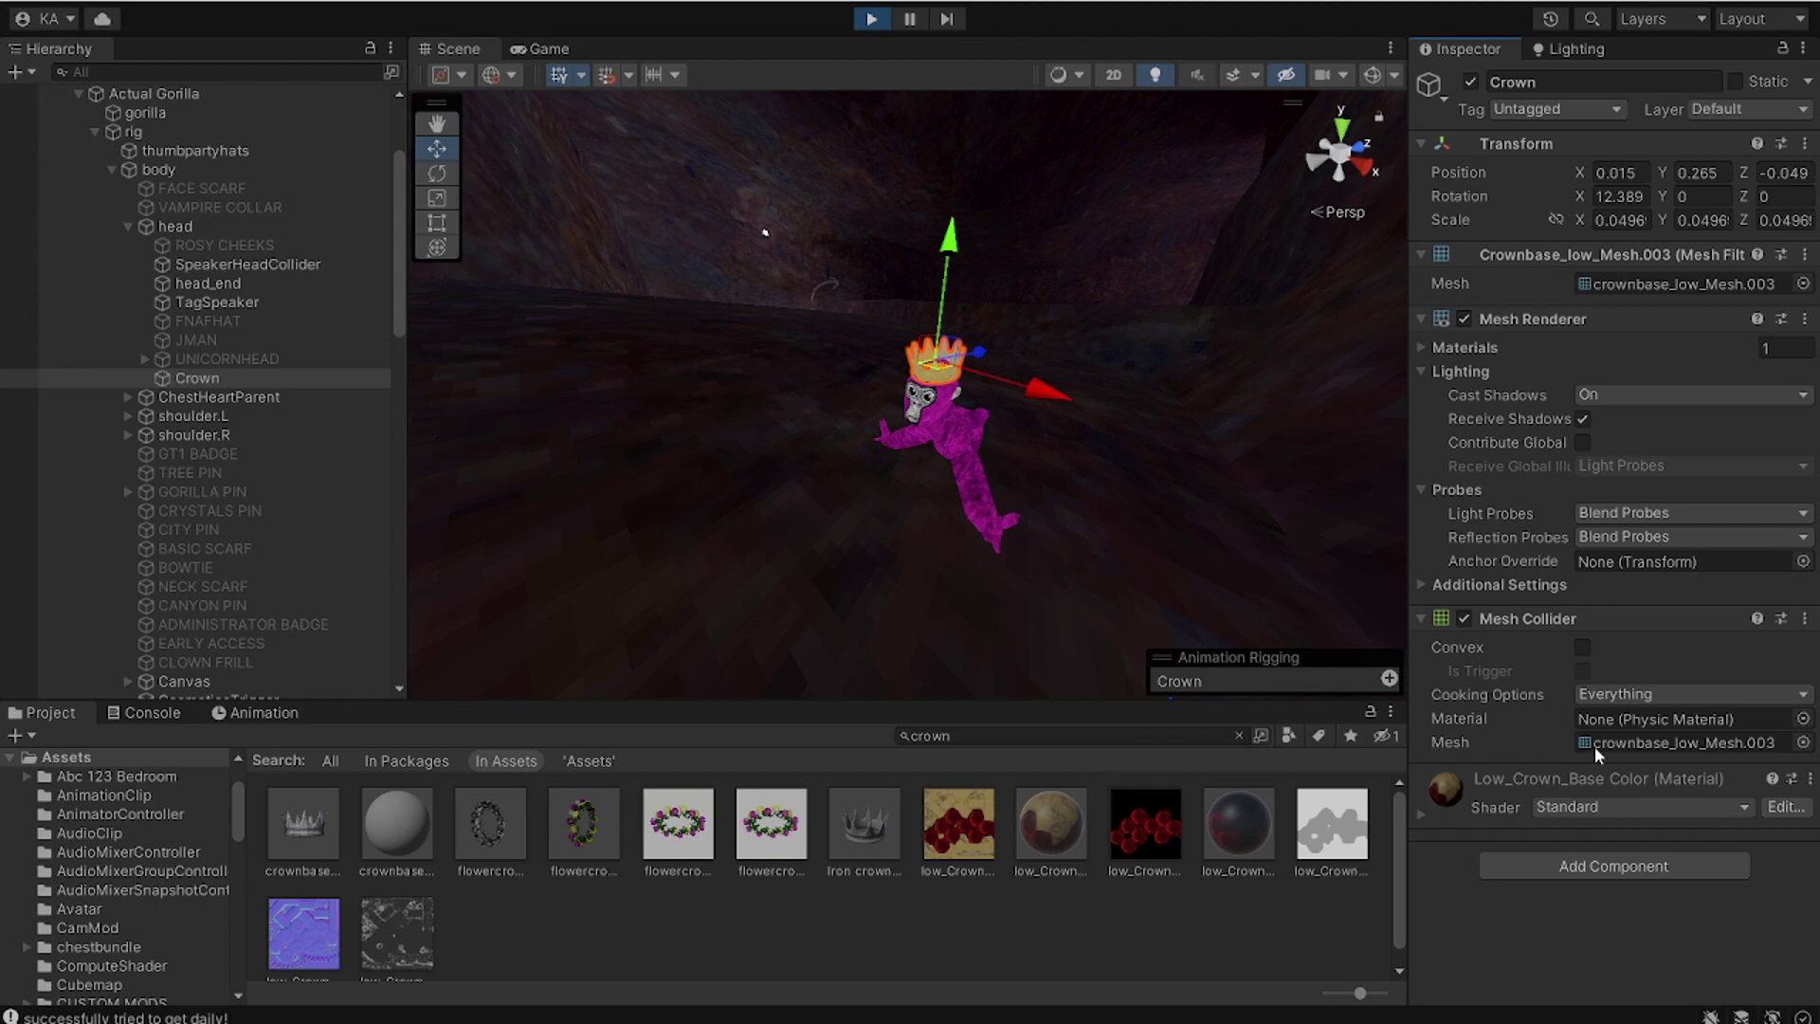
scroll(1222, 559, up, 5)
alt+drag(1114, 477, 1172, 483)
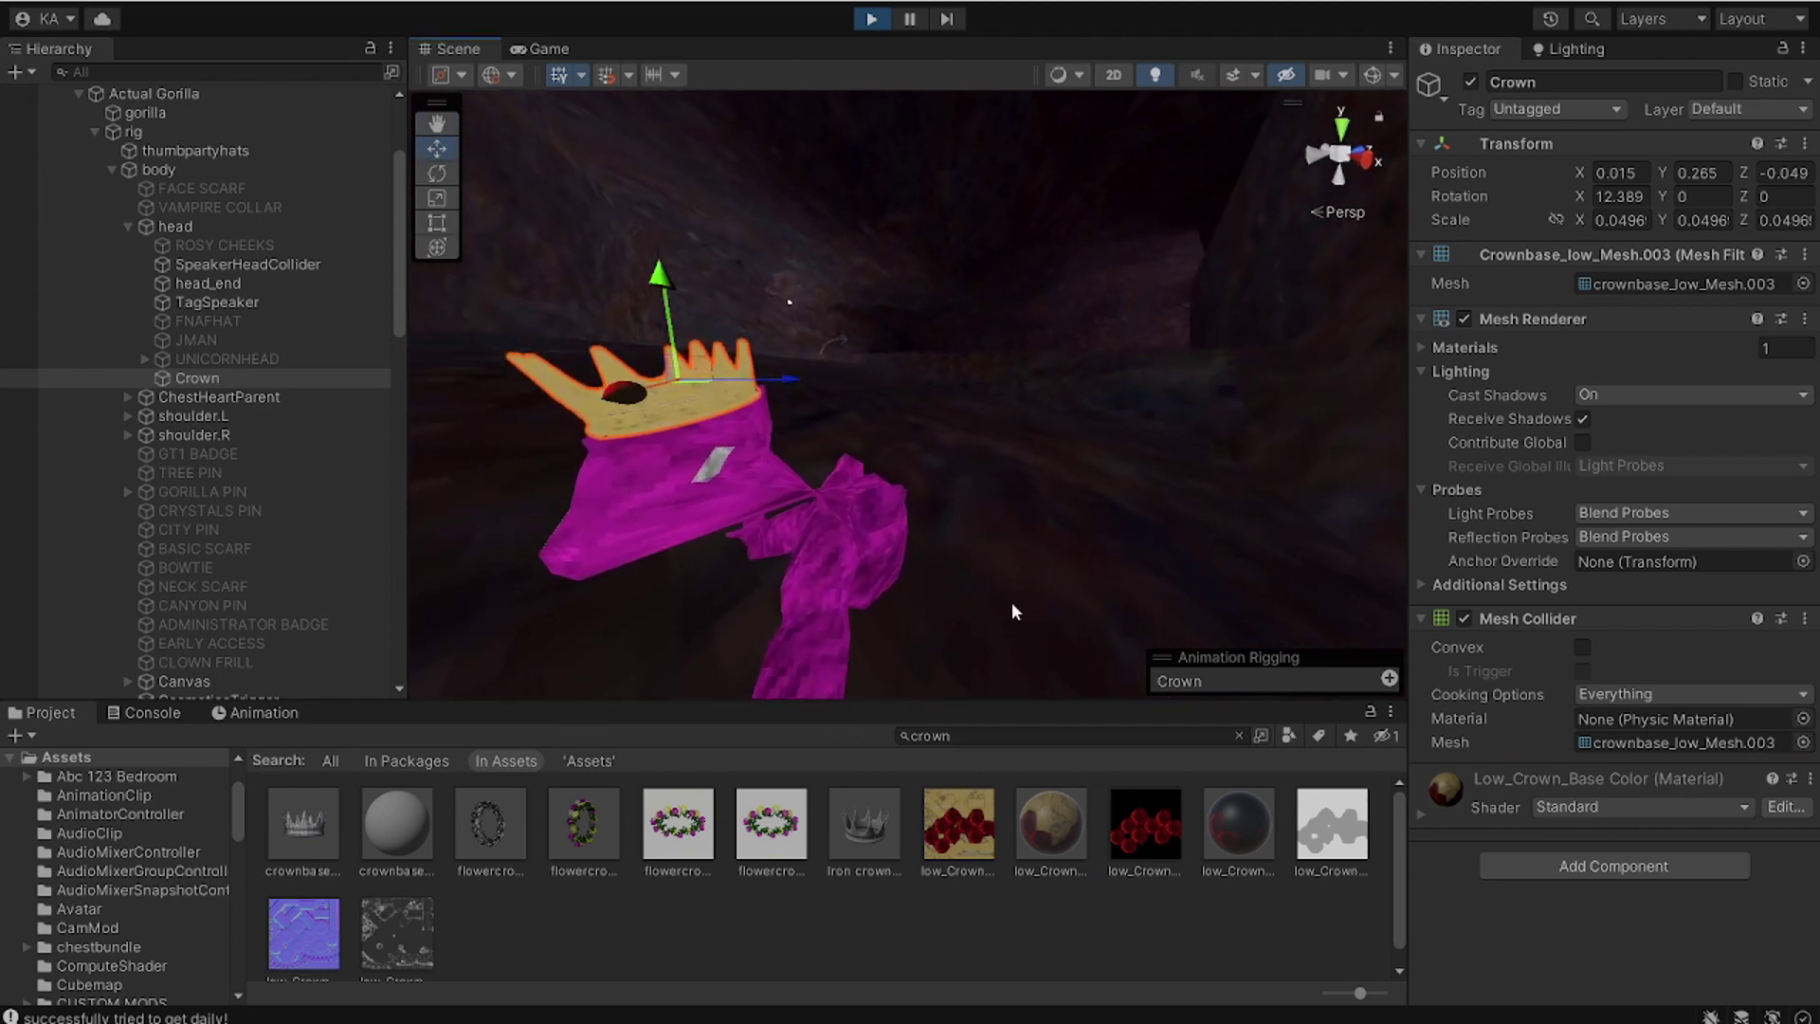
key(BackSpace)
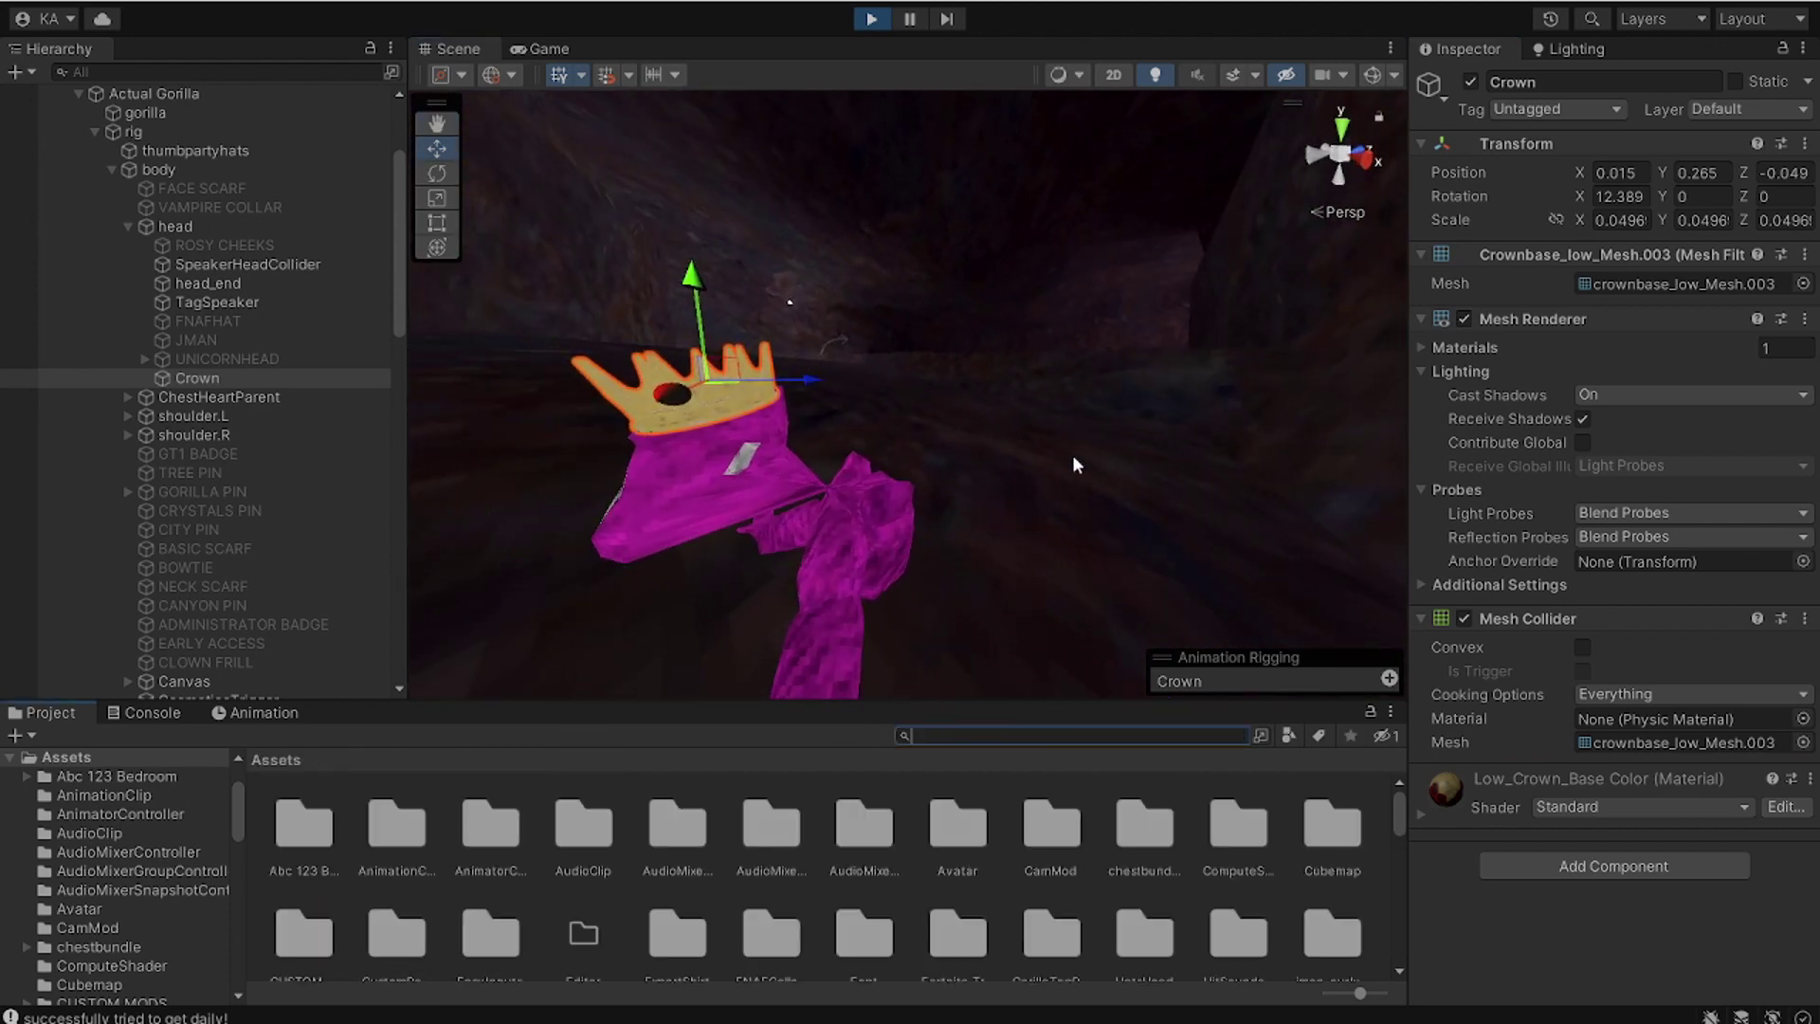
Step: Stop play mode and return to viewing the gorilla in the tree room
click(864, 18)
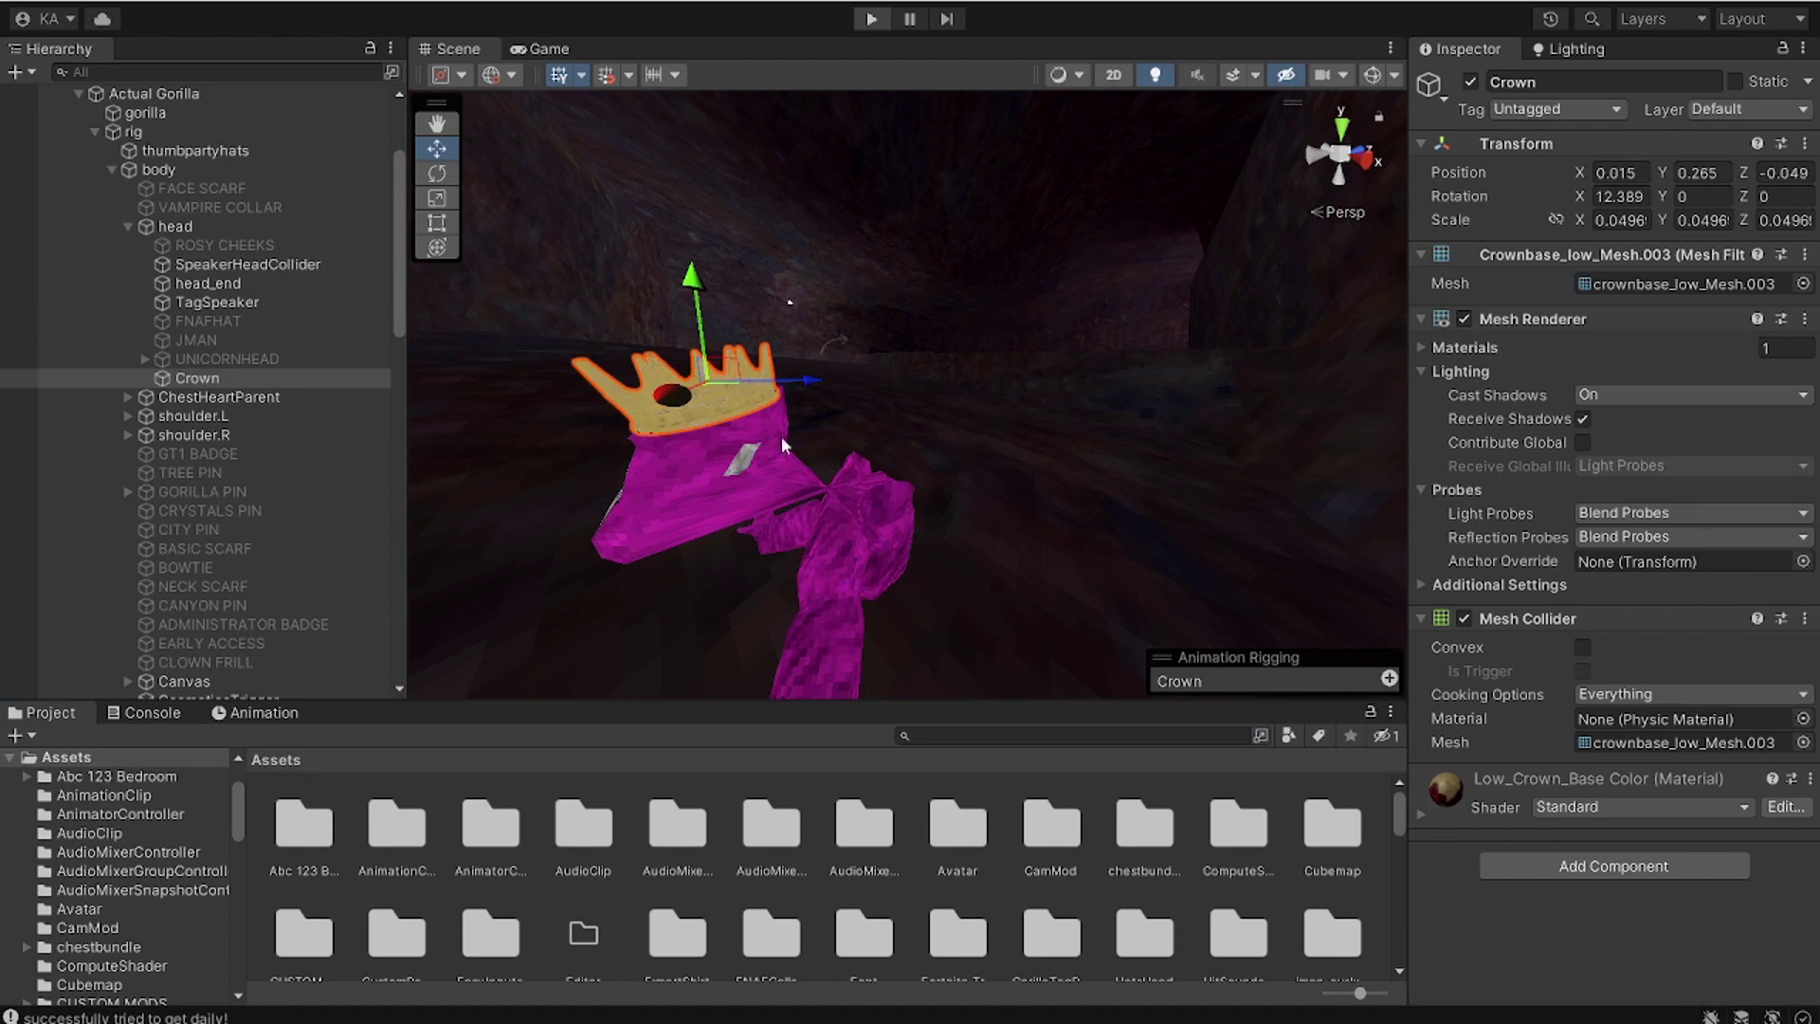
right_drag(782, 445, 1452, 100)
key(w)
key(w)
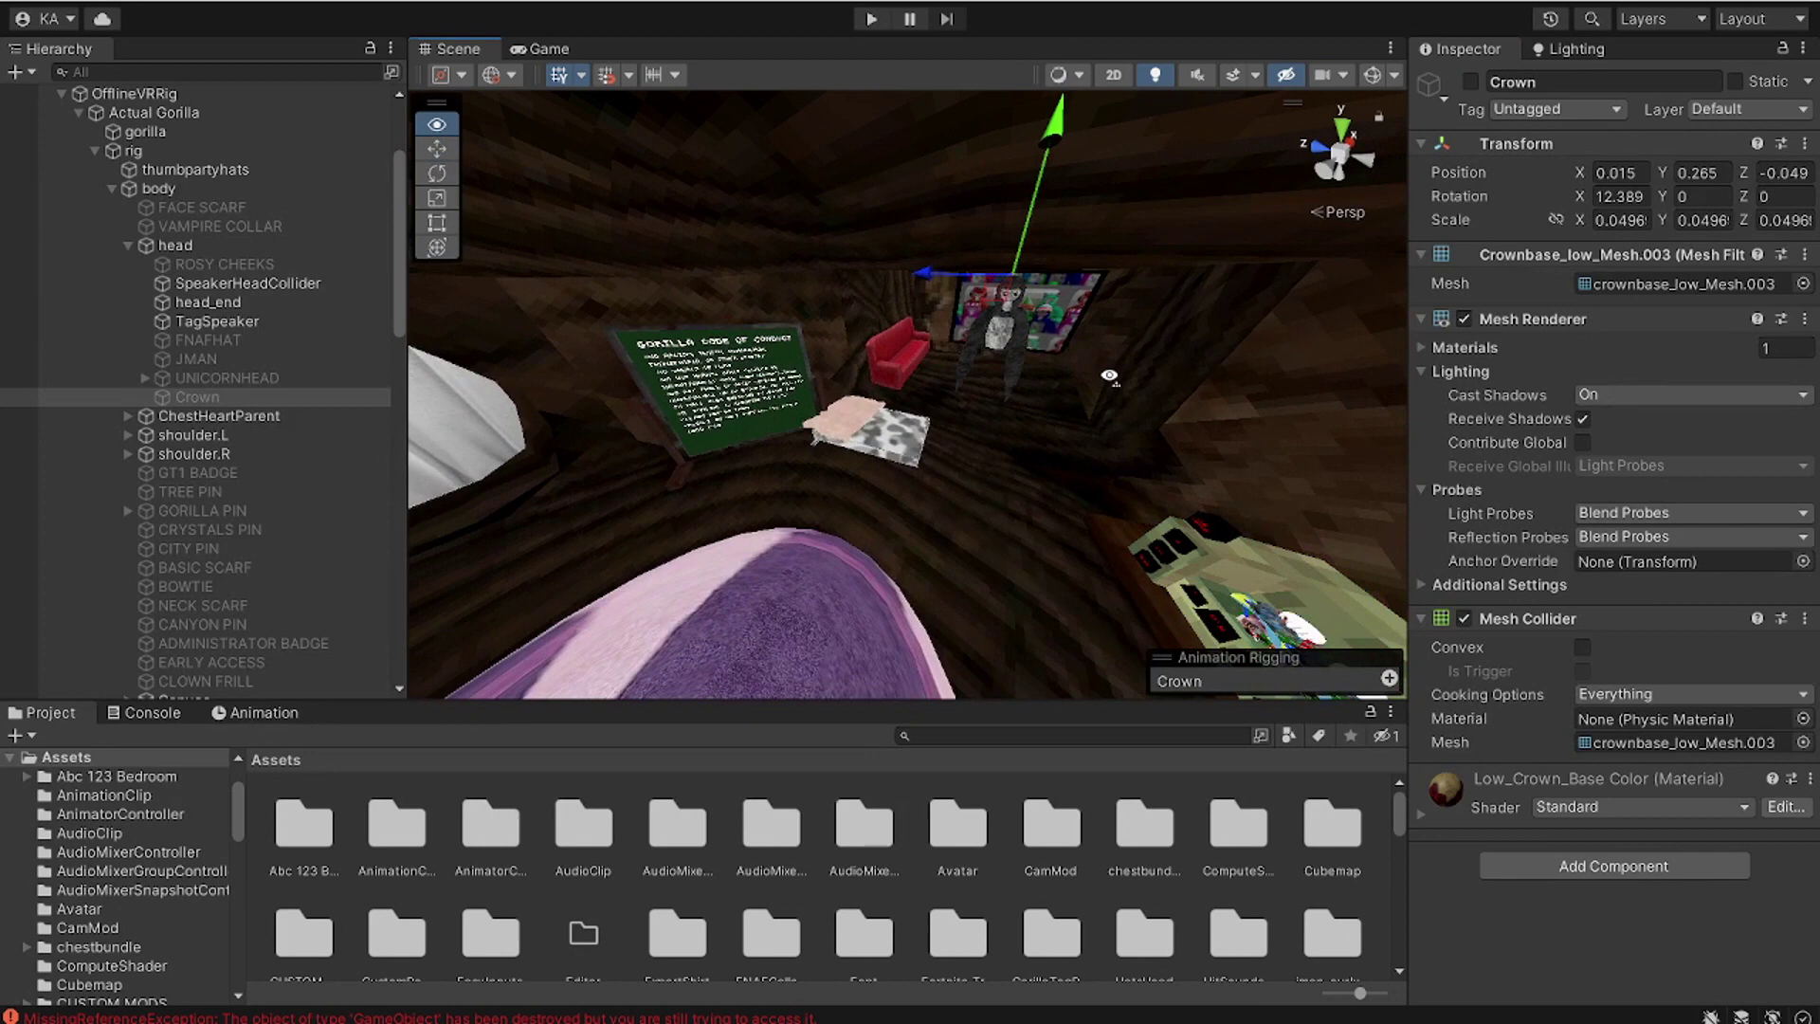
right_drag(1109, 375, 1099, 360)
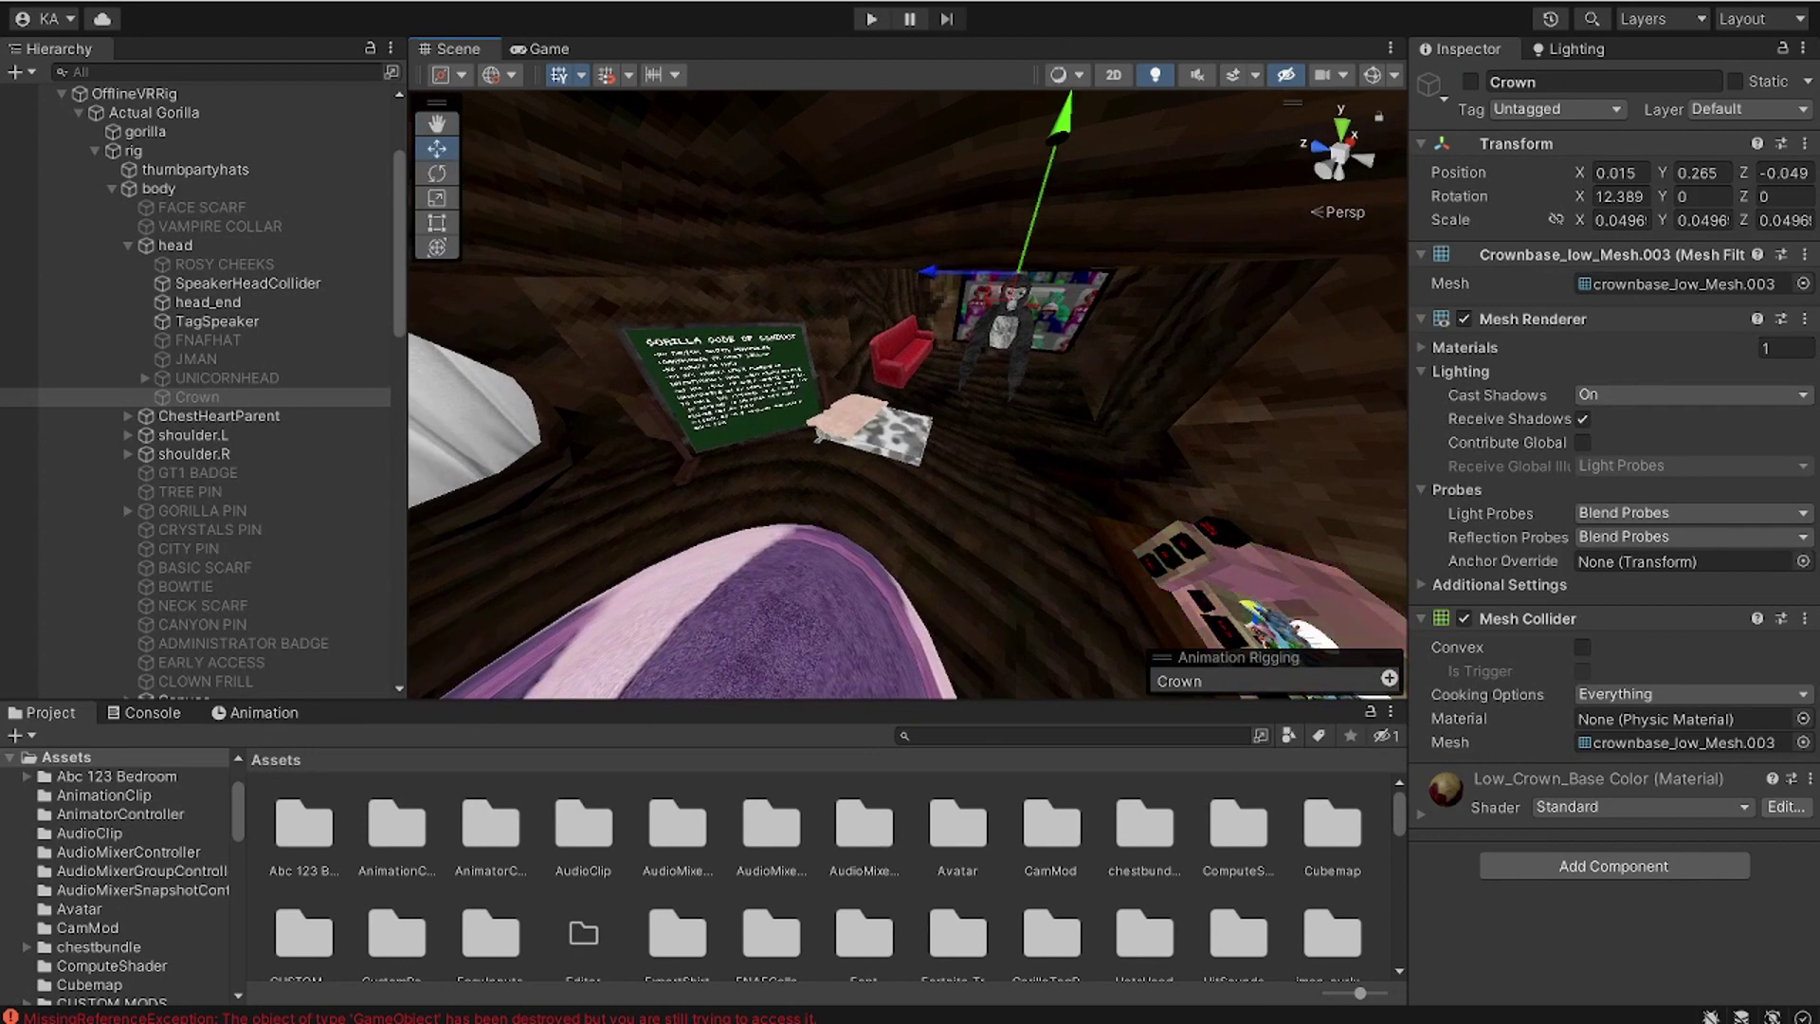